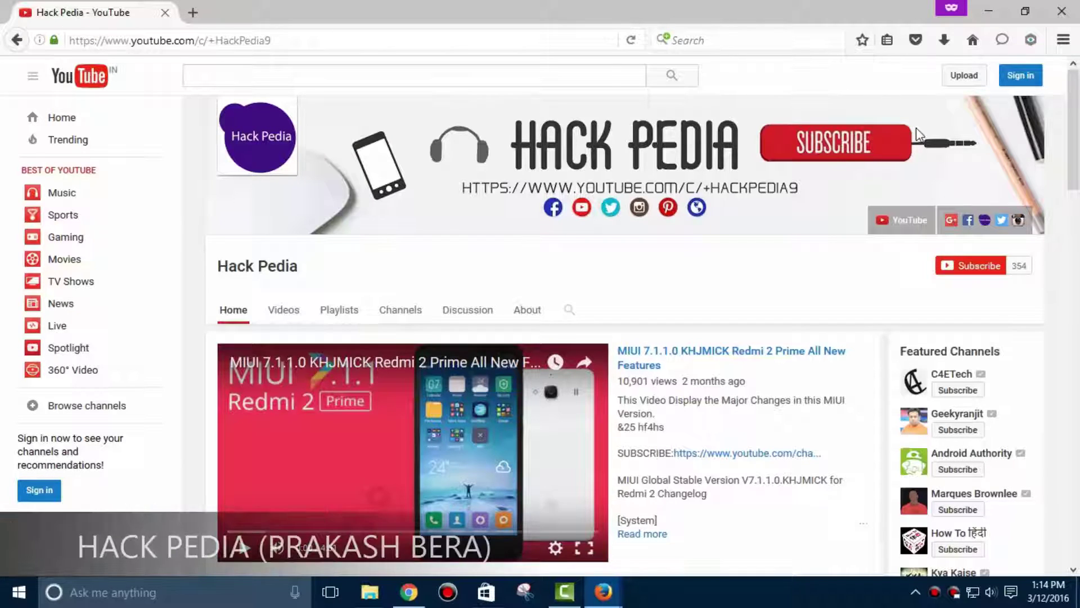
- Scroll around the desktop and open the application search
scroll(916, 127, "down", 2)
scroll(916, 127, "down", 3)
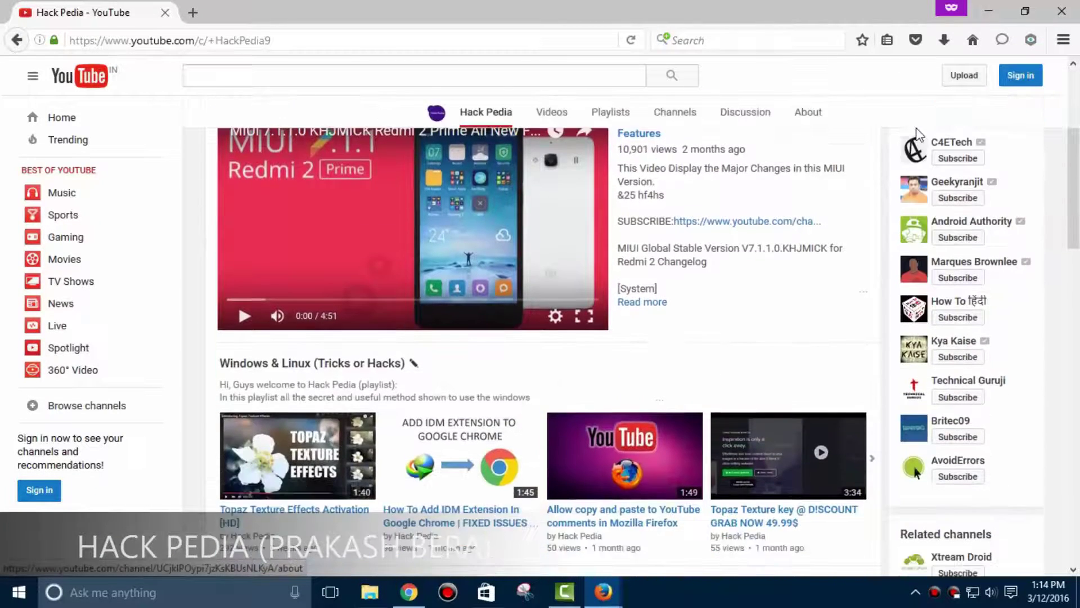
scroll(918, 134, "down", 1)
scroll(918, 134, "down", 2)
scroll(918, 134, "down", 2)
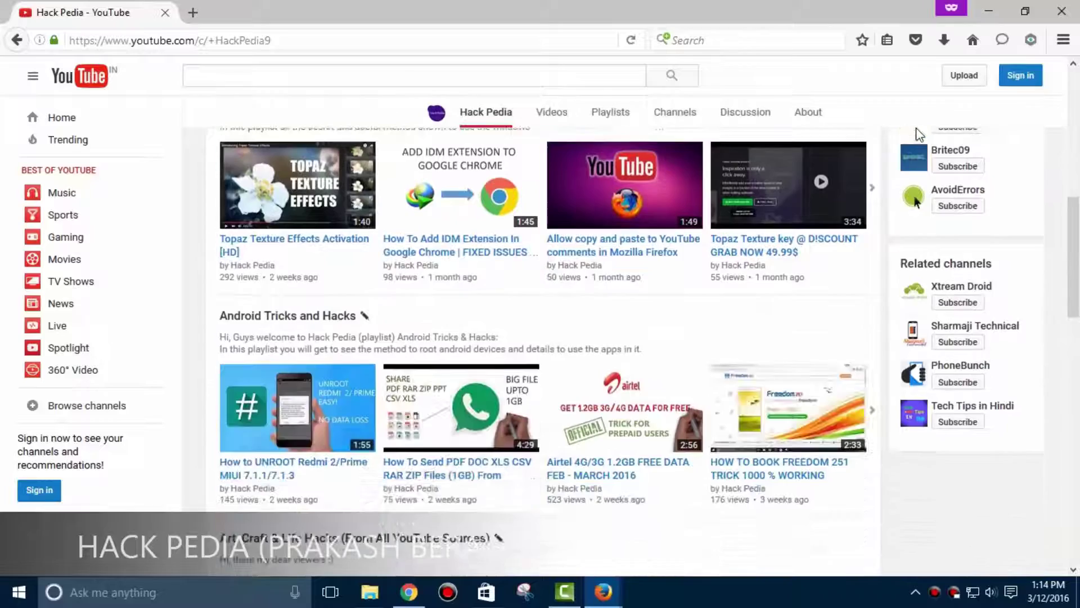
scroll(918, 134, "down", 5)
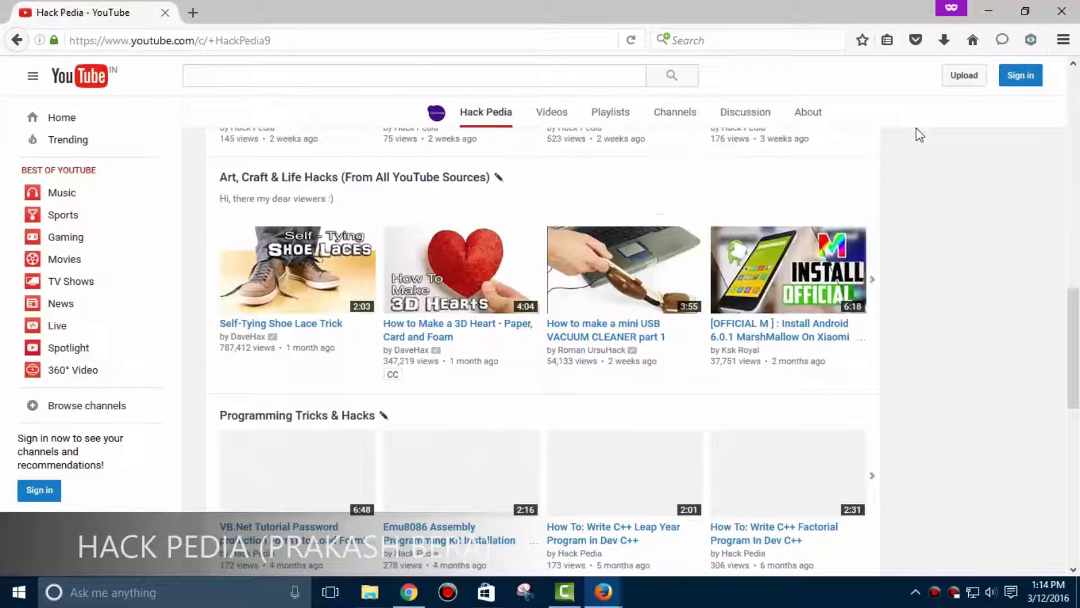
scroll(917, 133, "up", 4)
scroll(917, 133, "up", 3)
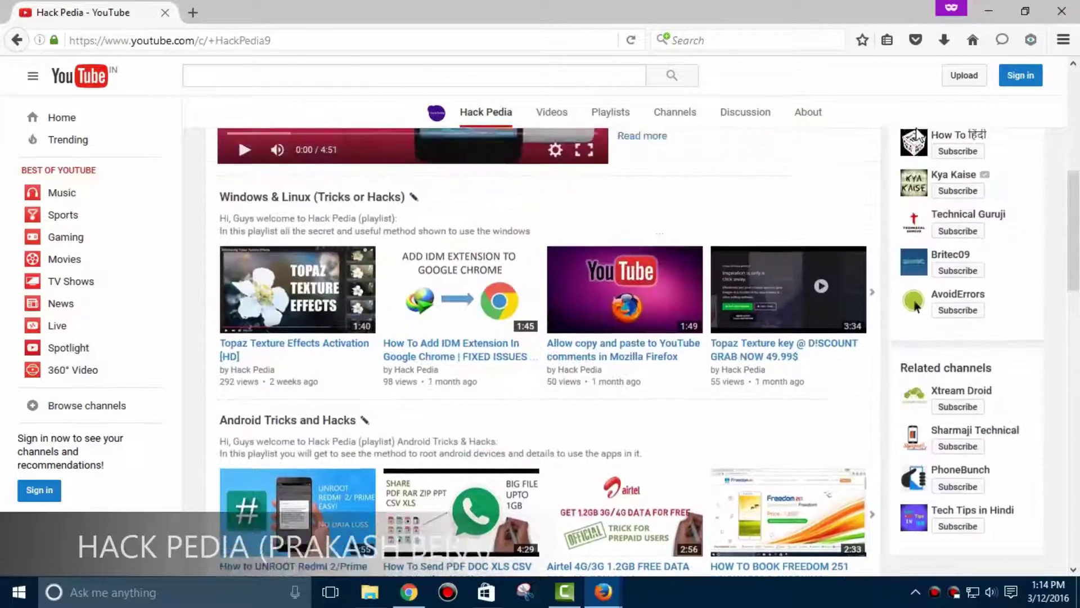
scroll(917, 133, "up", 4)
scroll(918, 133, "up", 1)
scroll(917, 135, "up", 1)
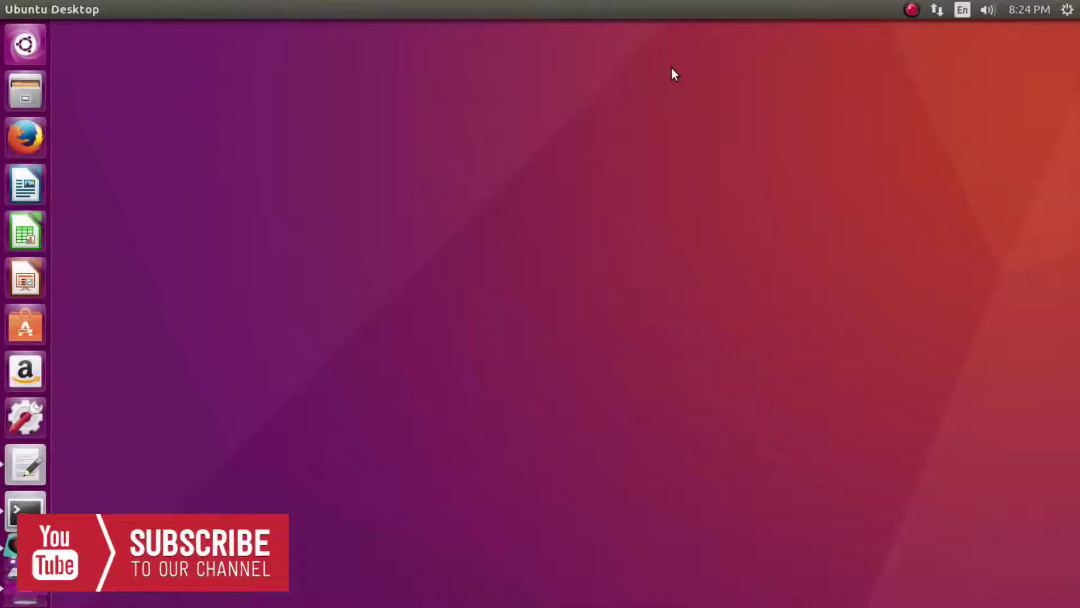
scroll(13, 409, "down", 3)
scroll(12, 408, "up", 3)
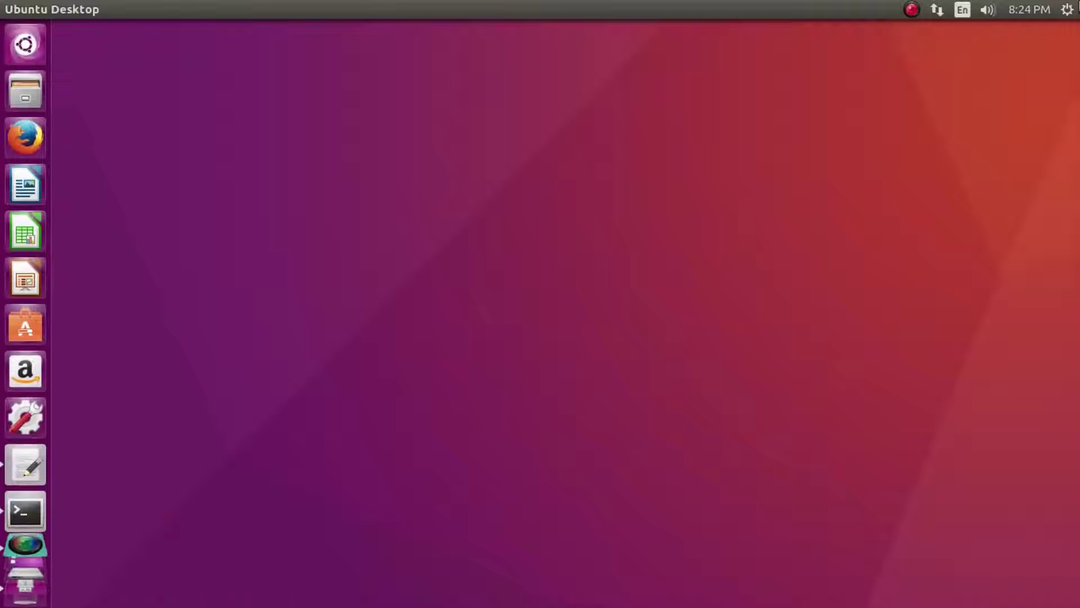
scroll(13, 408, "down", 3)
scroll(12, 408, "up", 3)
left_click(43, 53)
- Open a terminal from the desktop context menu and move it up and right
right_click(556, 82)
left_click(583, 135)
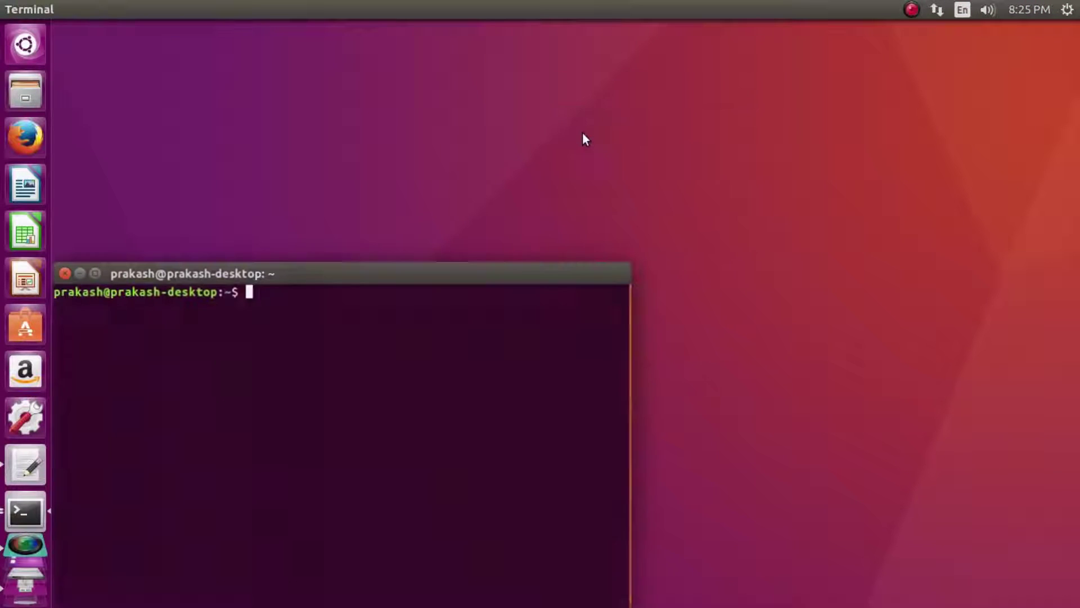
left_click_drag(392, 281, 620, 99)
- View the About This Computer details (Ubuntu 16.04 LTS), then close them
left_click(1067, 10)
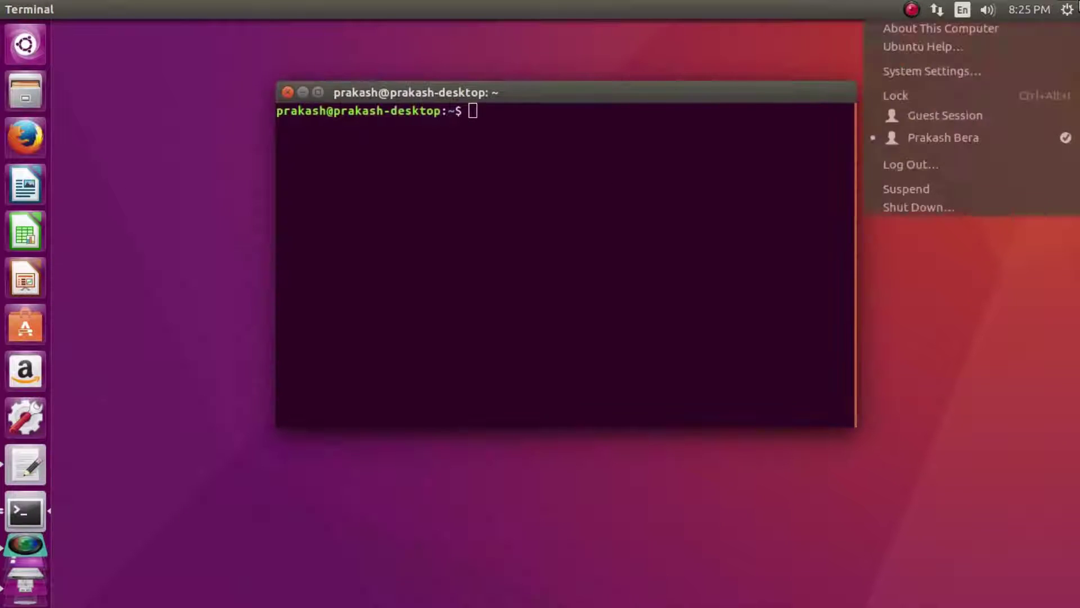
left_click(1048, 32)
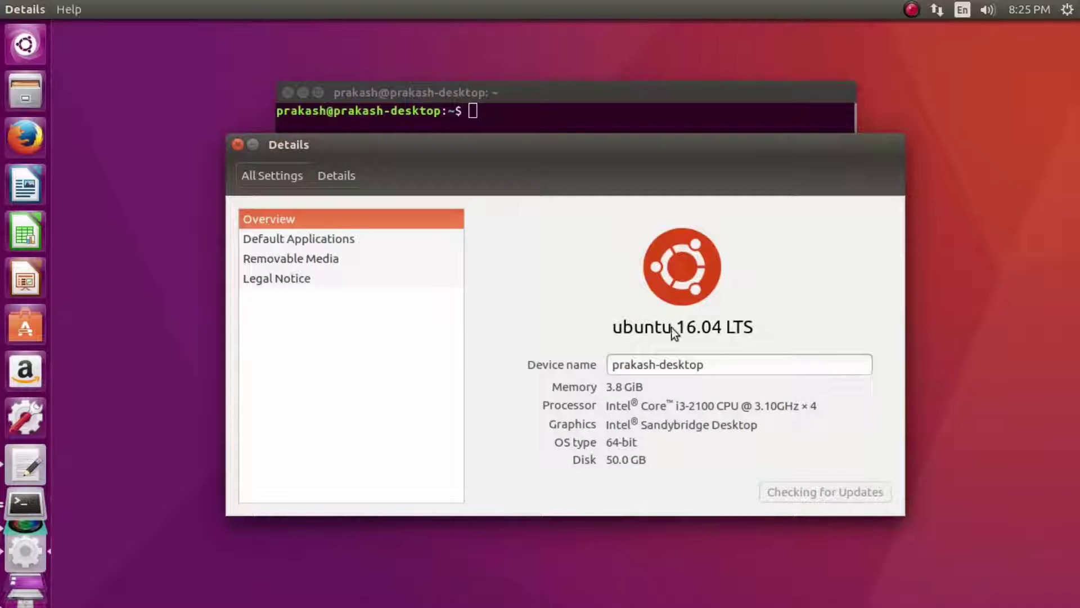
left_click(233, 146)
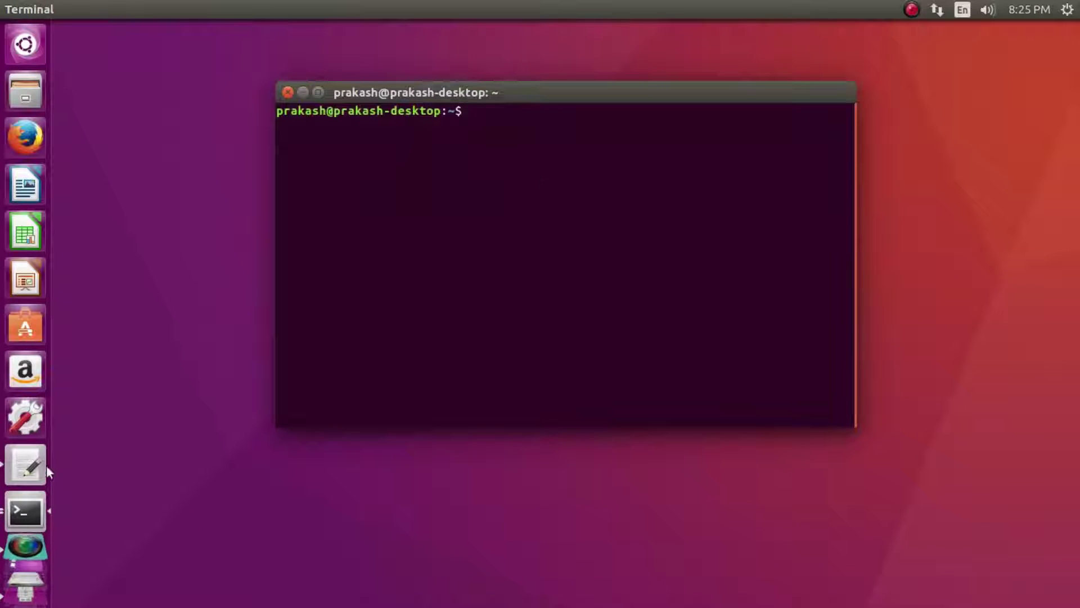
- Copy the add-apt-repository line from the install-commands text file
left_click(32, 453)
left_click_drag(796, 205, 337, 207)
right_click(353, 212)
left_click(377, 280)
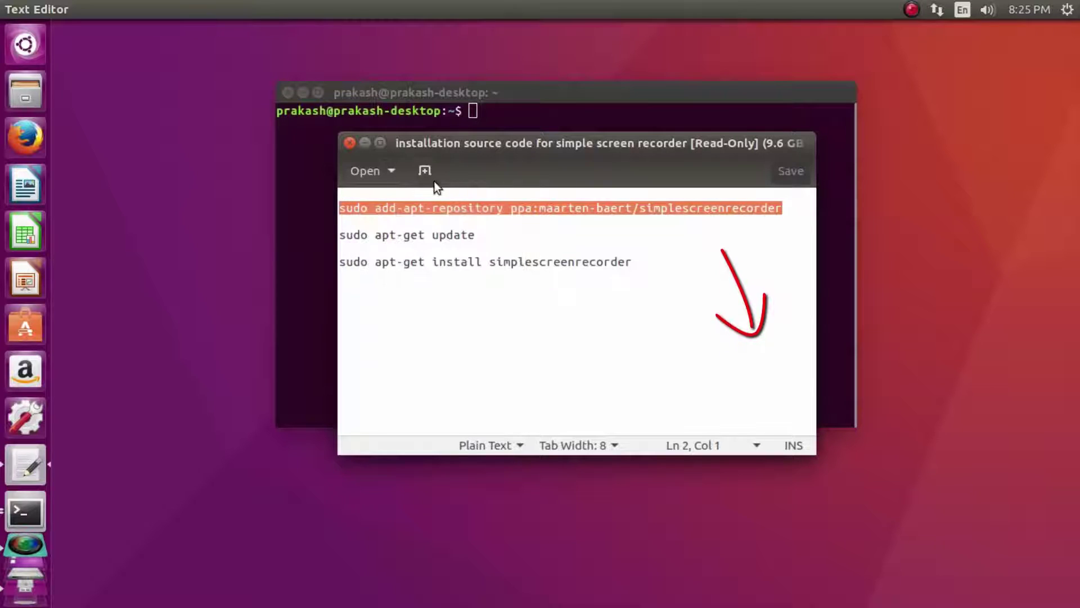
- Paste and run it in the terminal, entering the sudo password and confirming the PPA
left_click(365, 142)
right_click(406, 171)
left_click(432, 216)
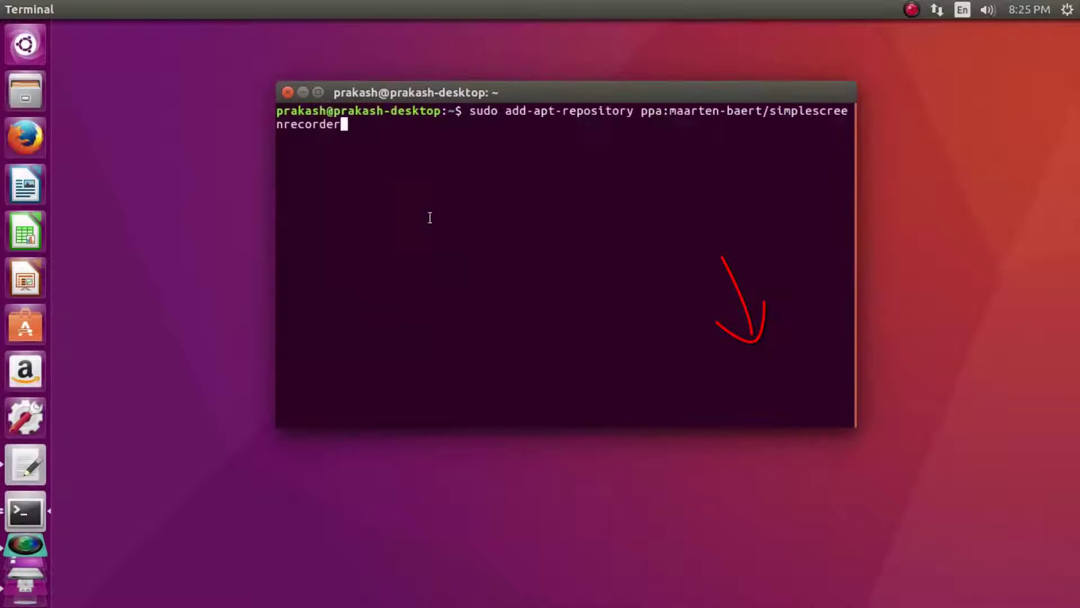
key("Return")
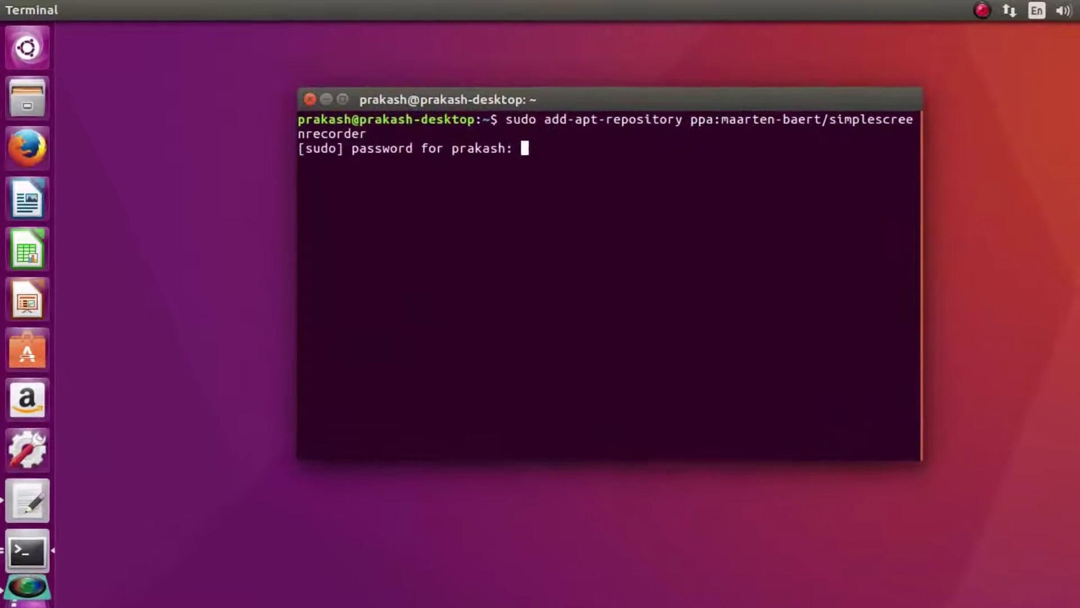
key("Return")
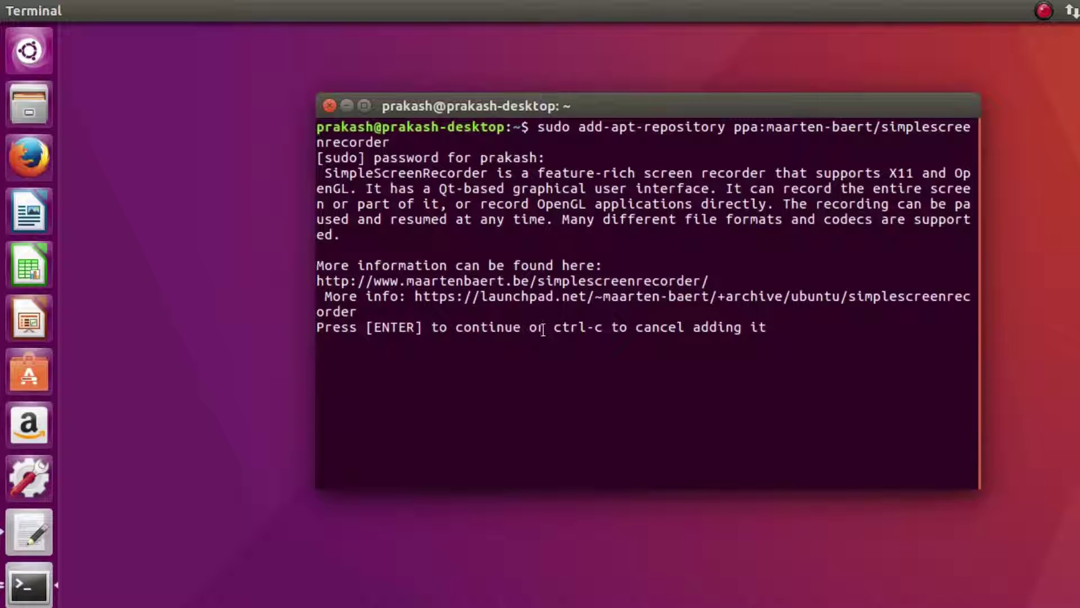
key("Return")
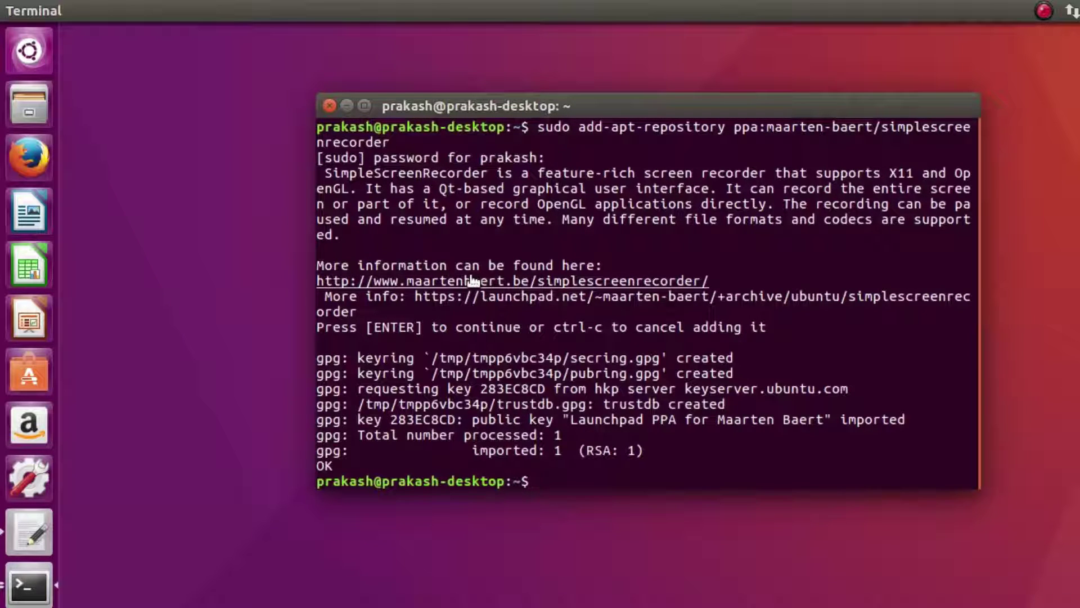
- Run sudo apt-get update and copy the install command from the text file
type("sudo apt-g")
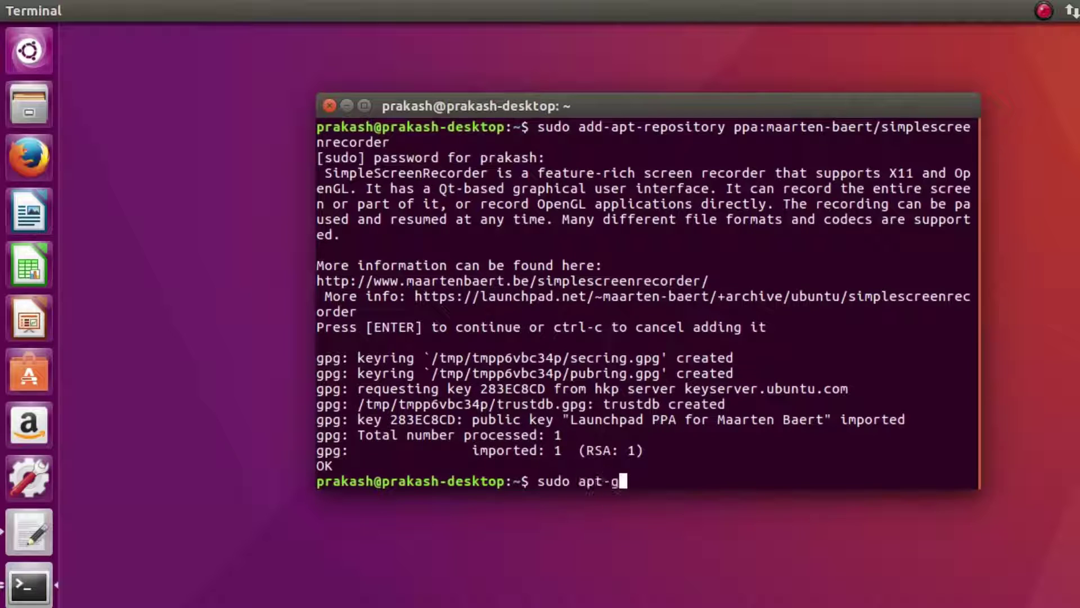
type("et update")
key("Return")
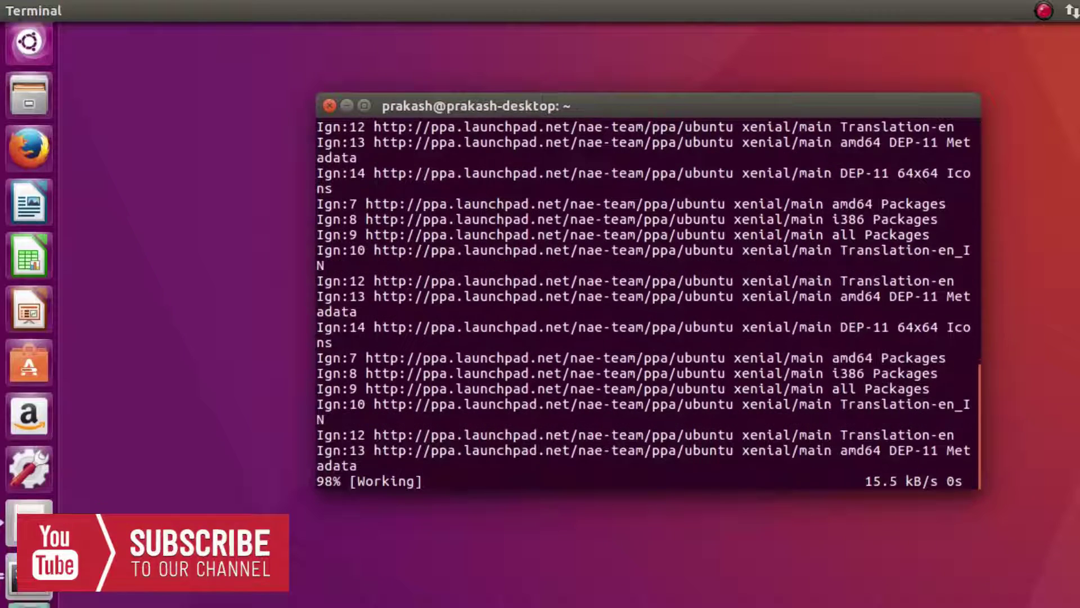
key("alt+Tab")
left_click(759, 301)
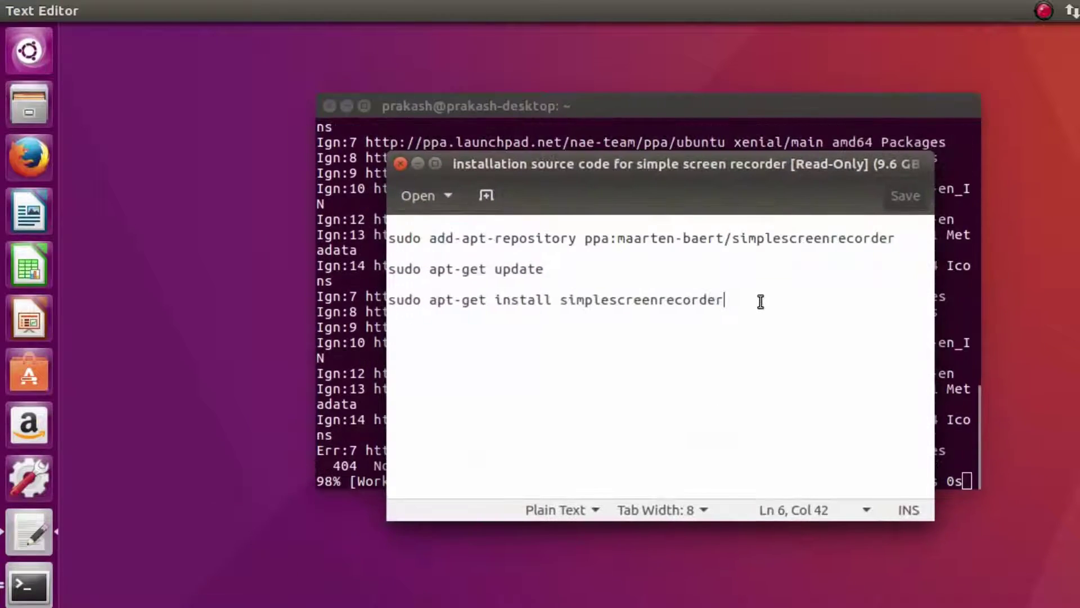
left_click_drag(760, 302, 388, 298)
right_click(408, 299)
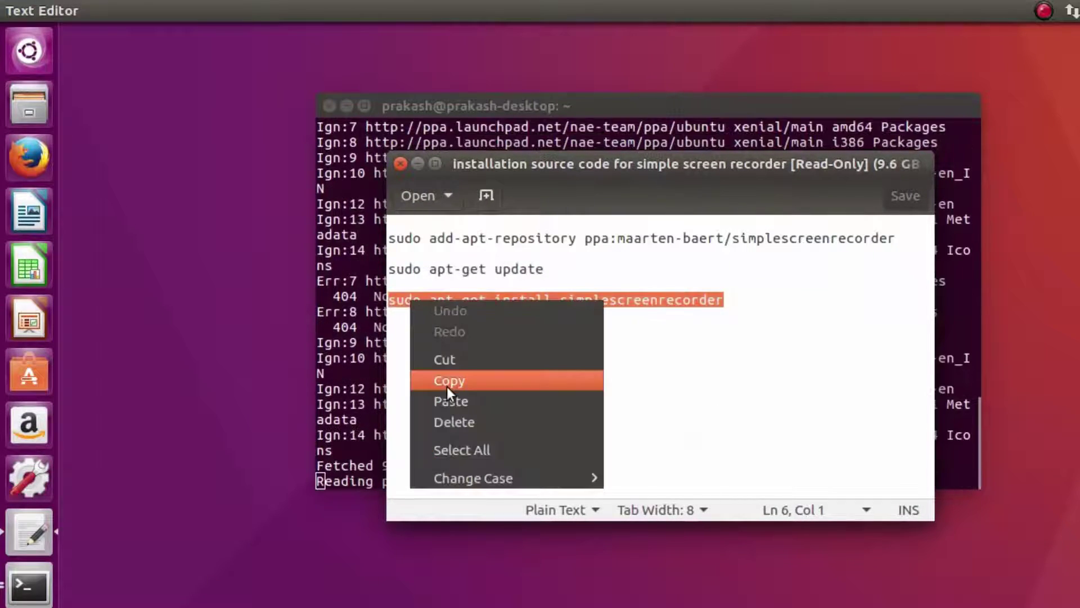
left_click(447, 385)
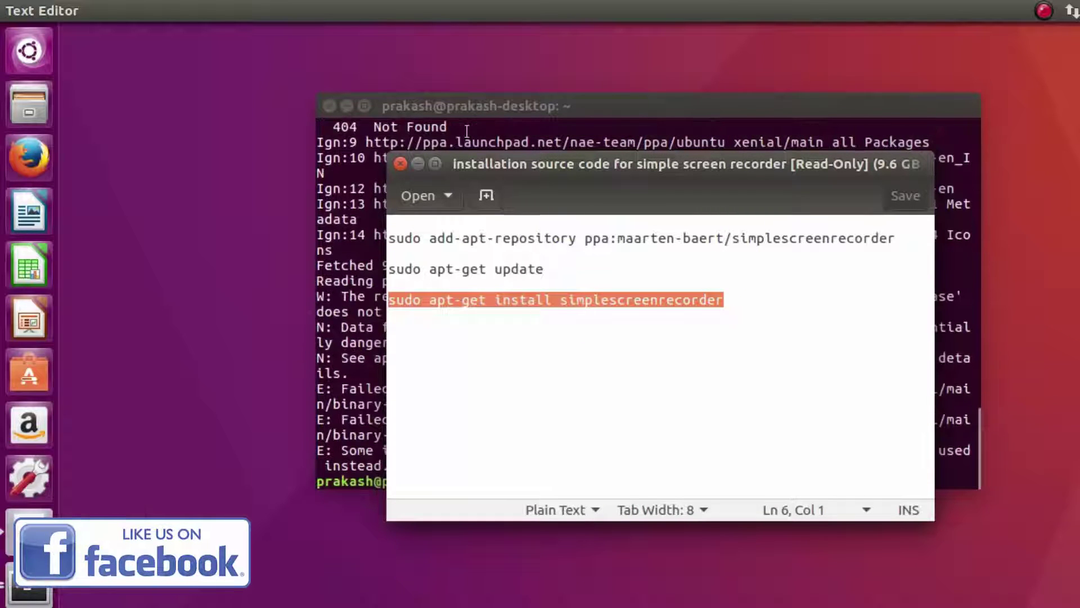
- Close the text file and run the pasted simplescreenrecorder install command in the terminal
left_click(401, 163)
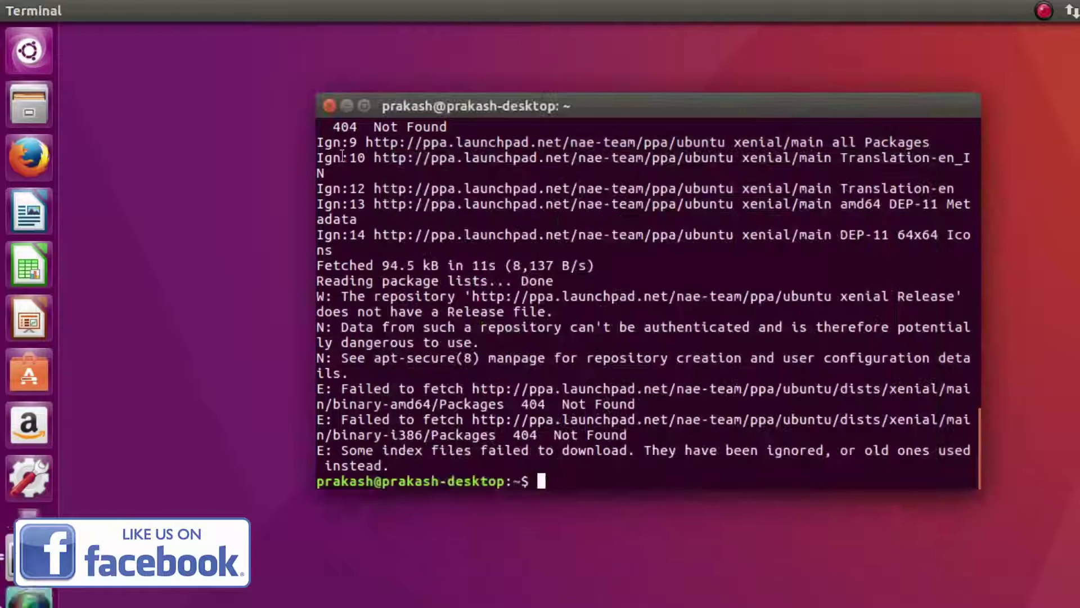
right_click(577, 475)
left_click(602, 536)
key("Return")
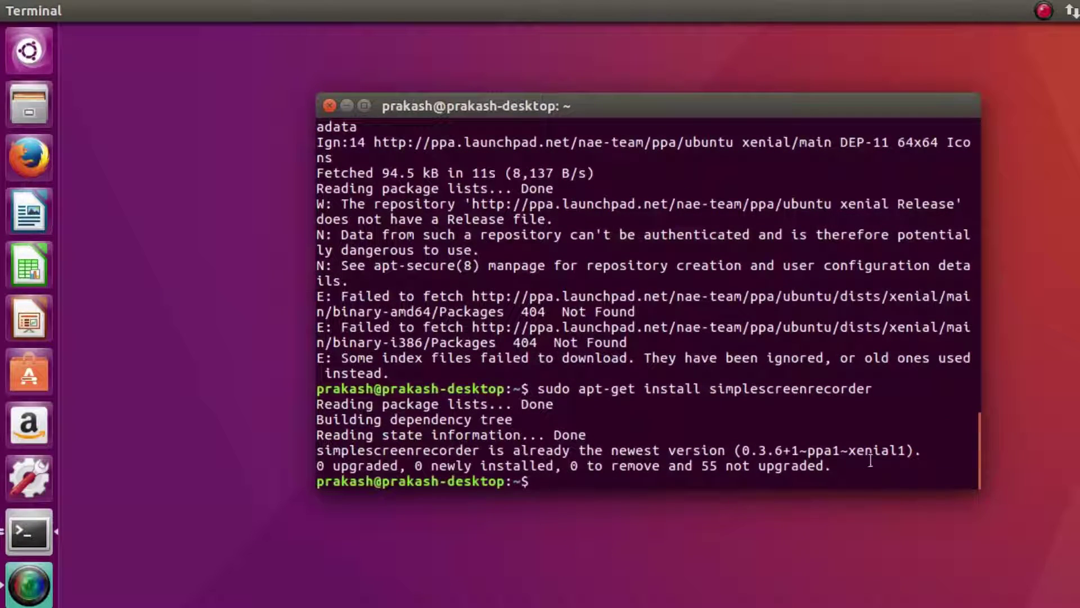
- Highlight the 'already newest version' output, then enter an exit attempt
left_click_drag(827, 466, 352, 416)
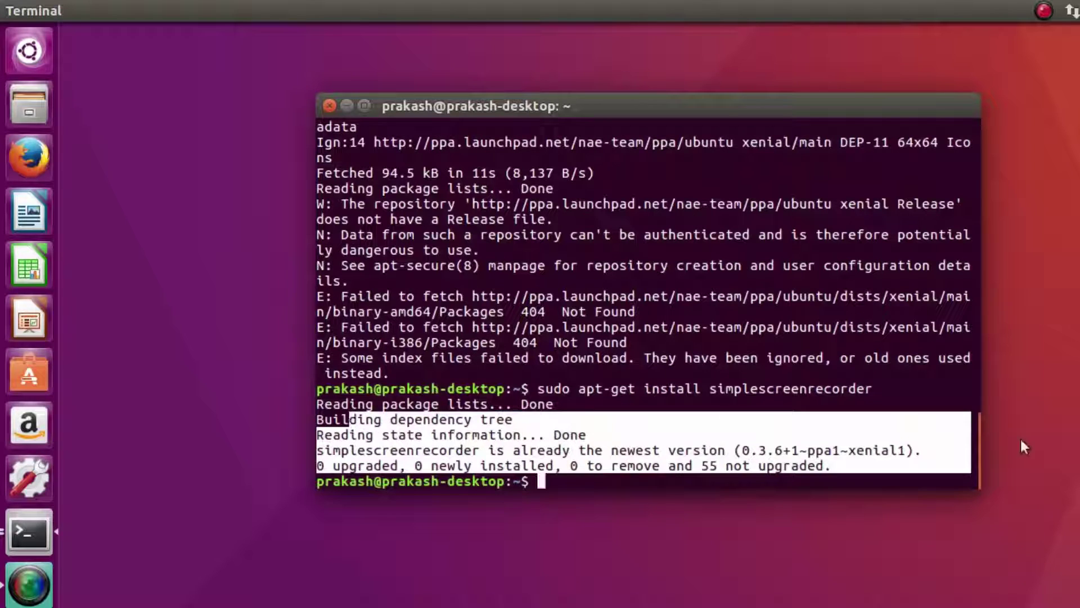
left_click(872, 400)
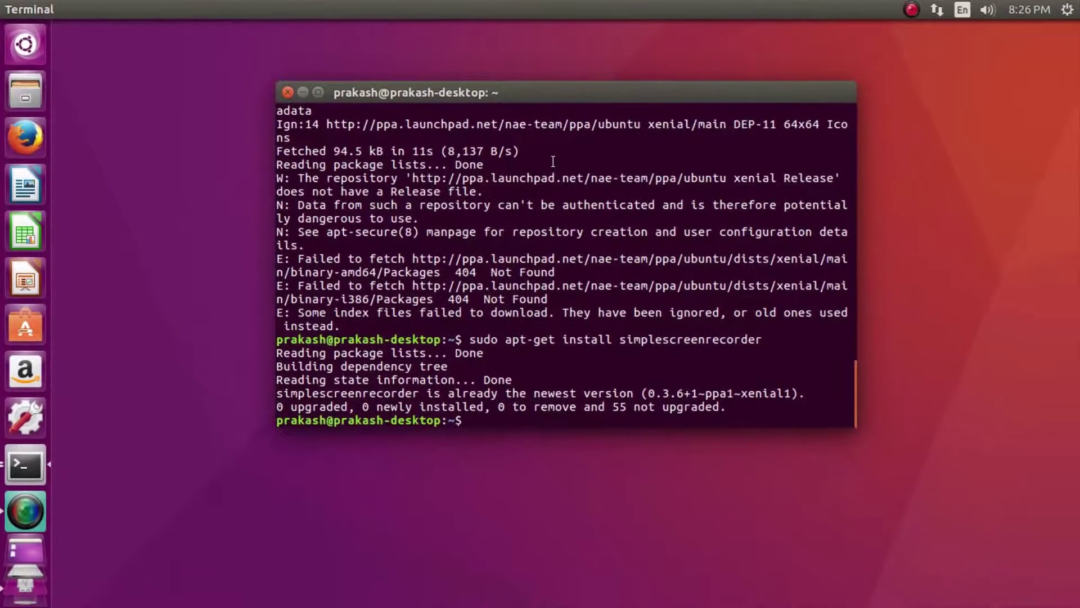
type("exir")
key("Return")
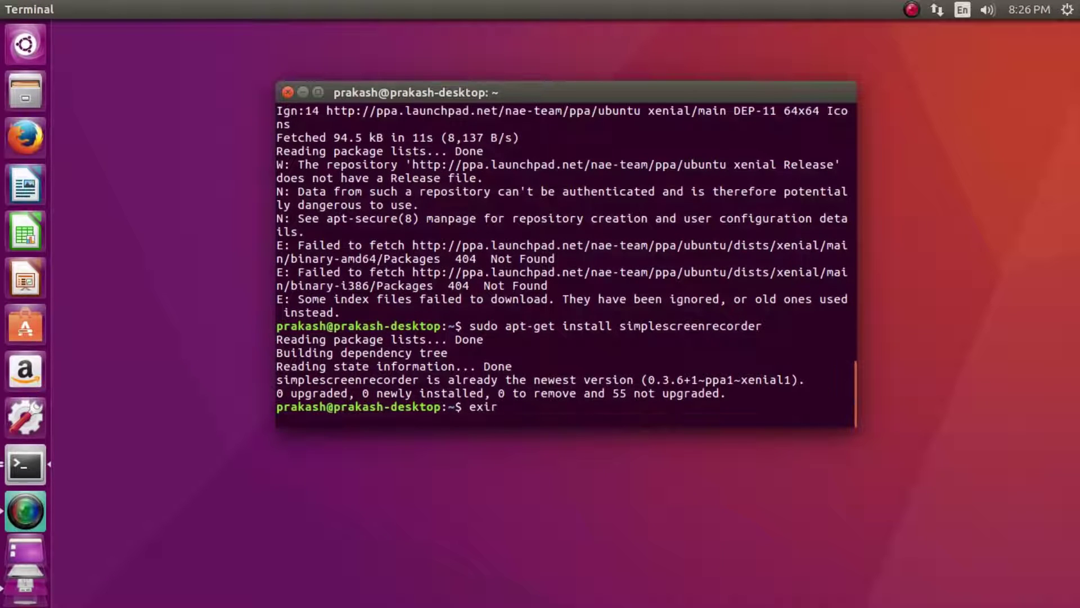
- Exit the terminal, launch SimpleScreenRecorder via a Dash search for 'simpl', and park it at the right edge
type("e")
type("it")
key("Return")
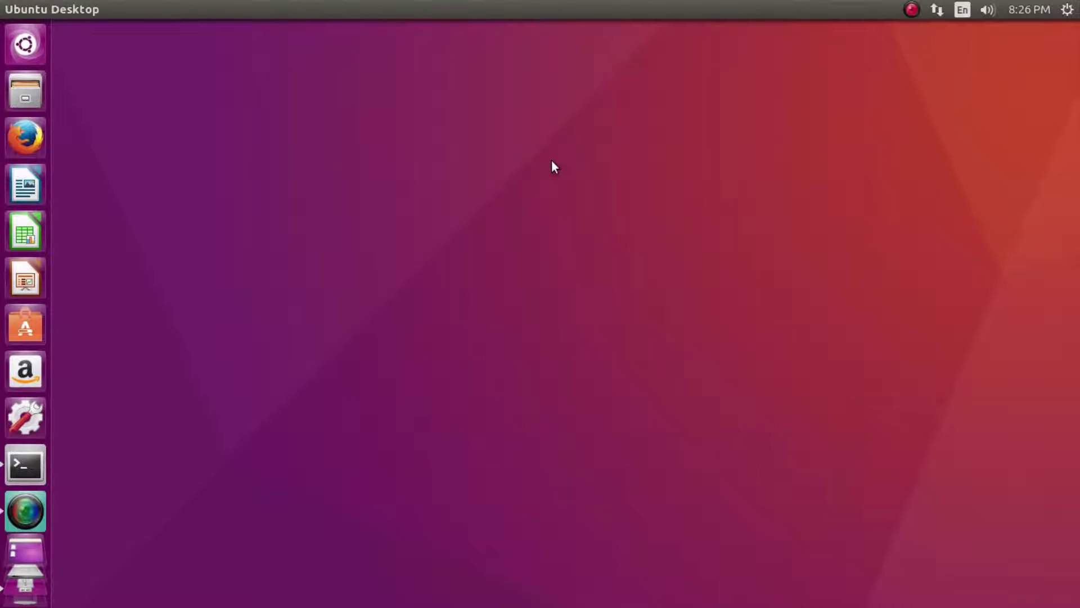
left_click(11, 48)
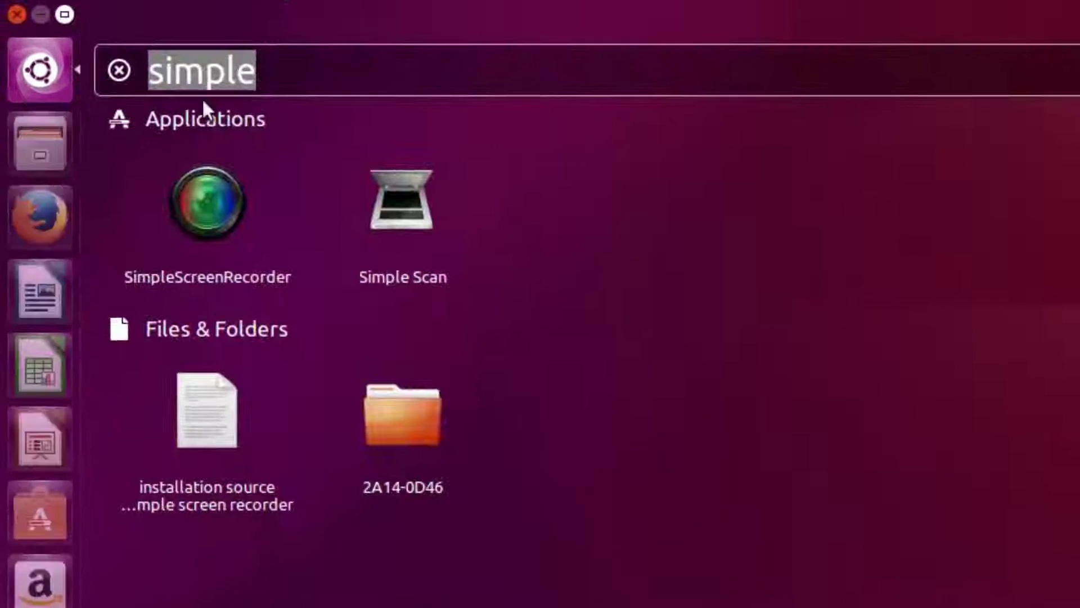
type("simpl")
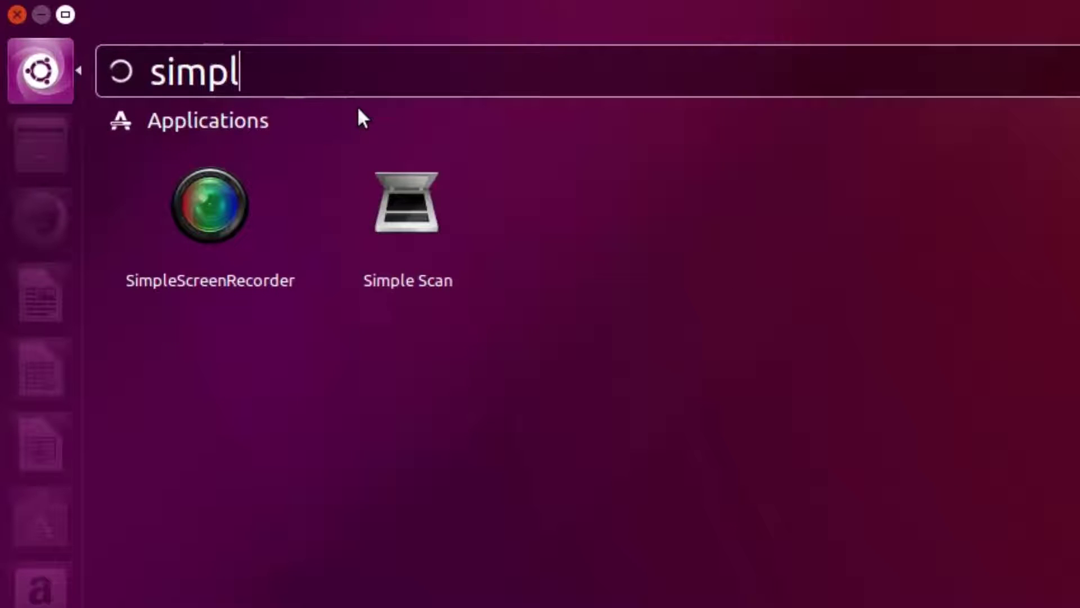
left_click(155, 208)
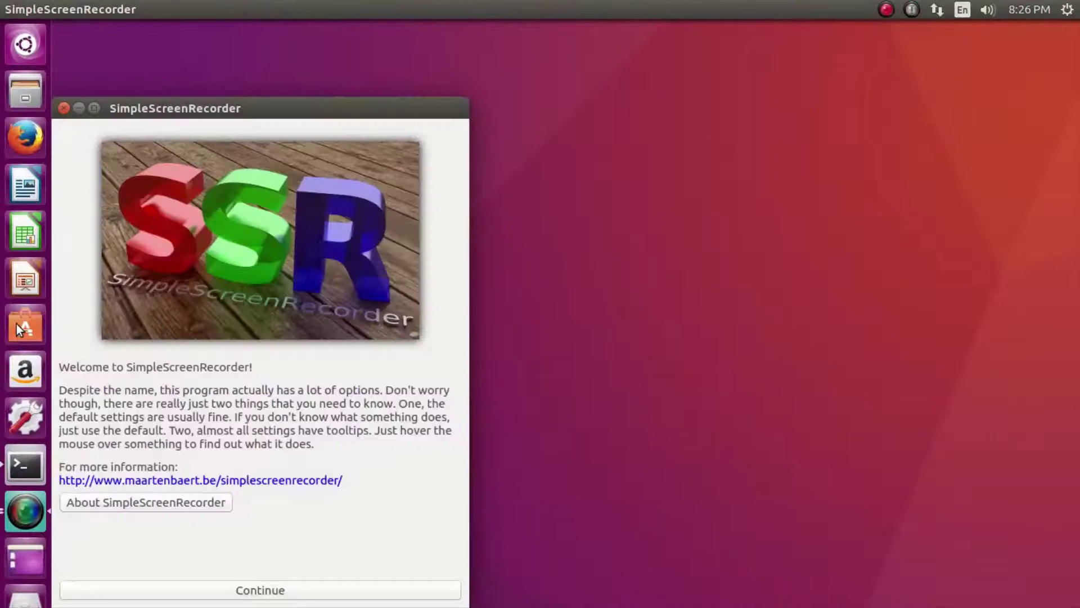
left_click_drag(130, 113, 272, 76)
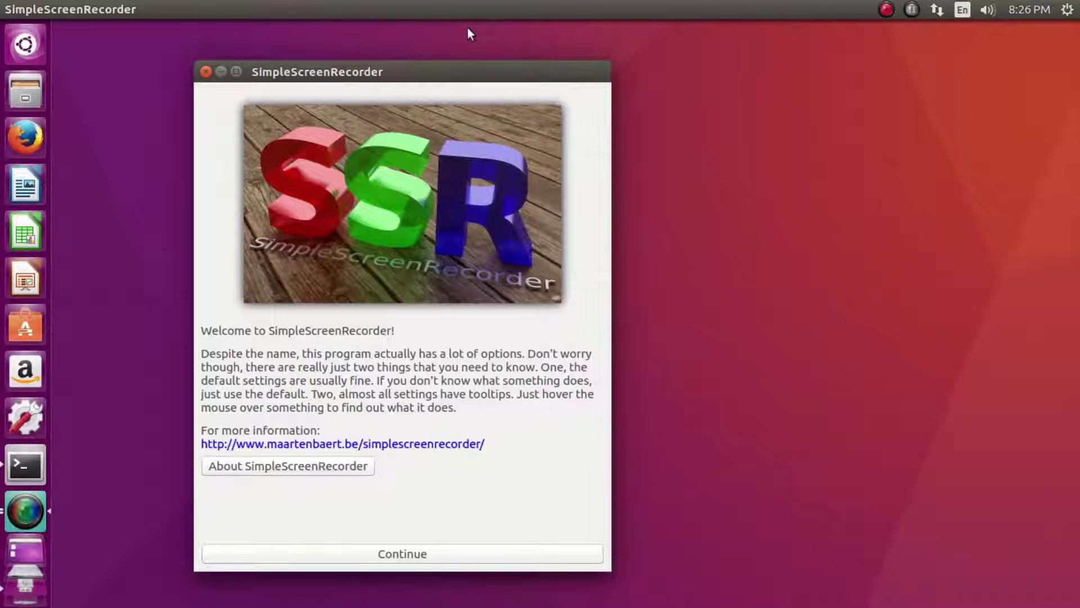
left_click_drag(465, 80, 923, 63)
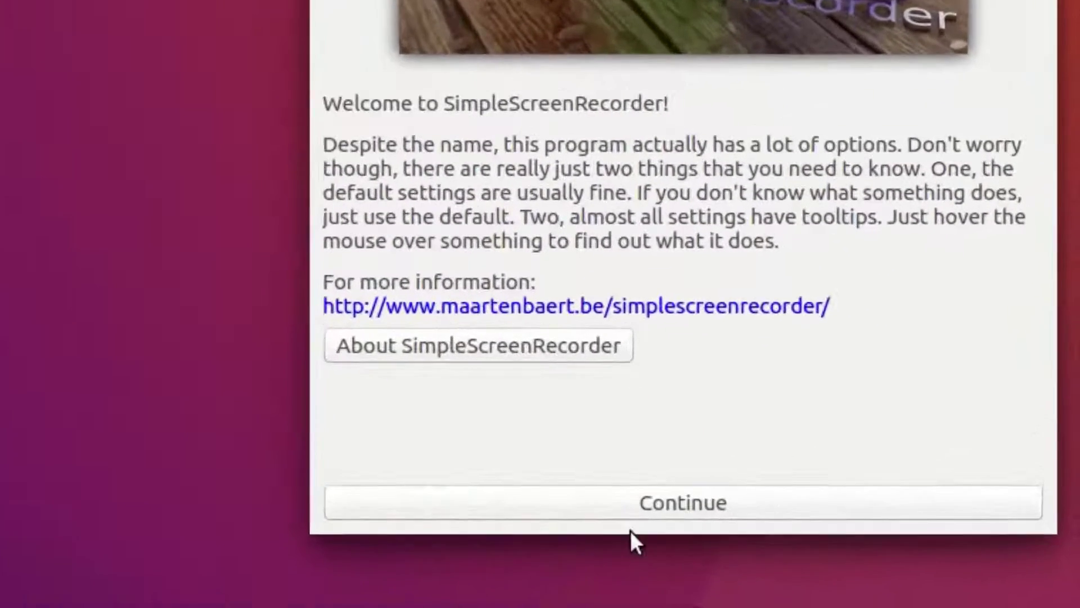
- Continue past the welcome and input pages, keeping MP4 as the container
left_click(631, 509)
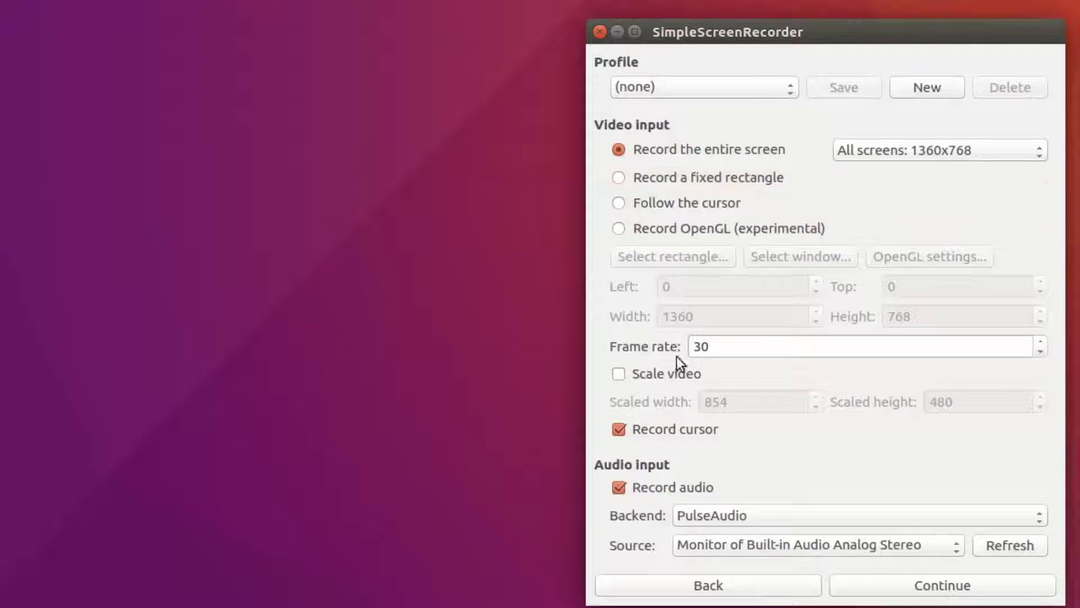
left_click(908, 594)
left_click(798, 207)
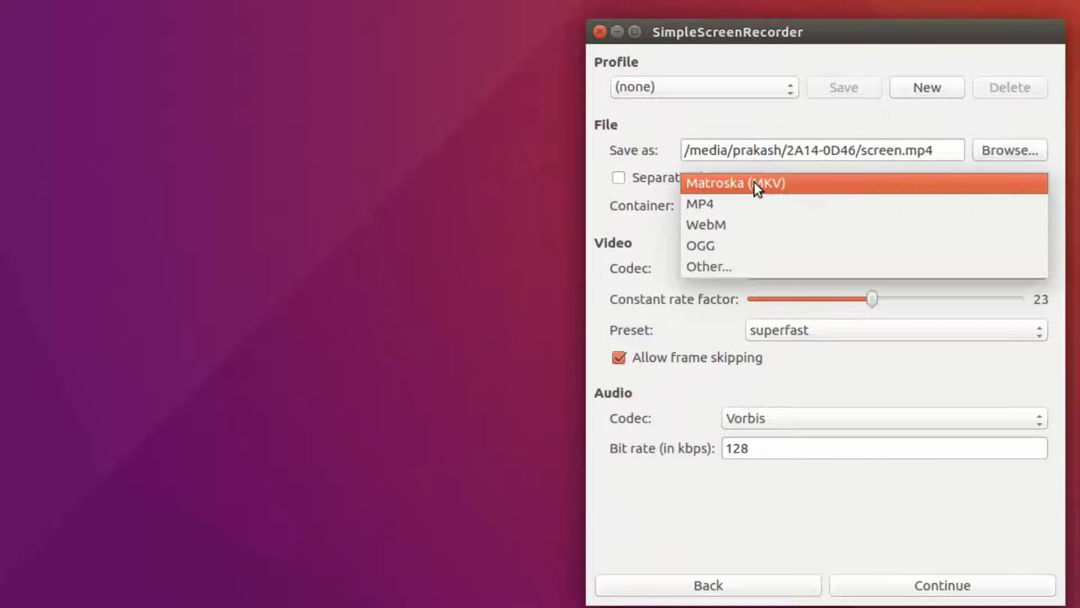
left_click(781, 150)
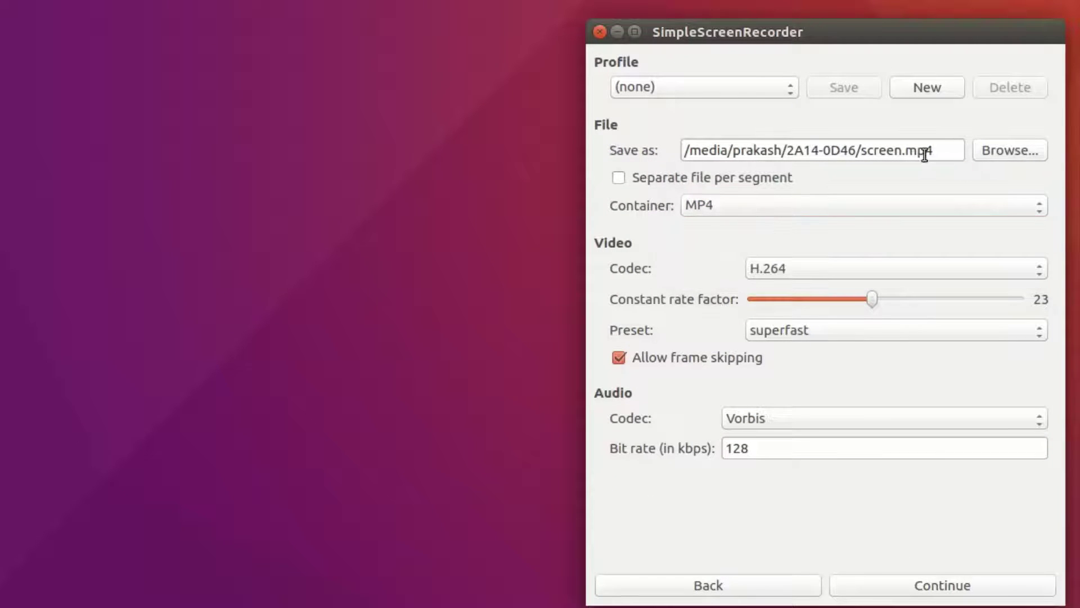
- Save the output as test.mp4 on the Desktop and proceed to the recording page
left_click(1022, 151)
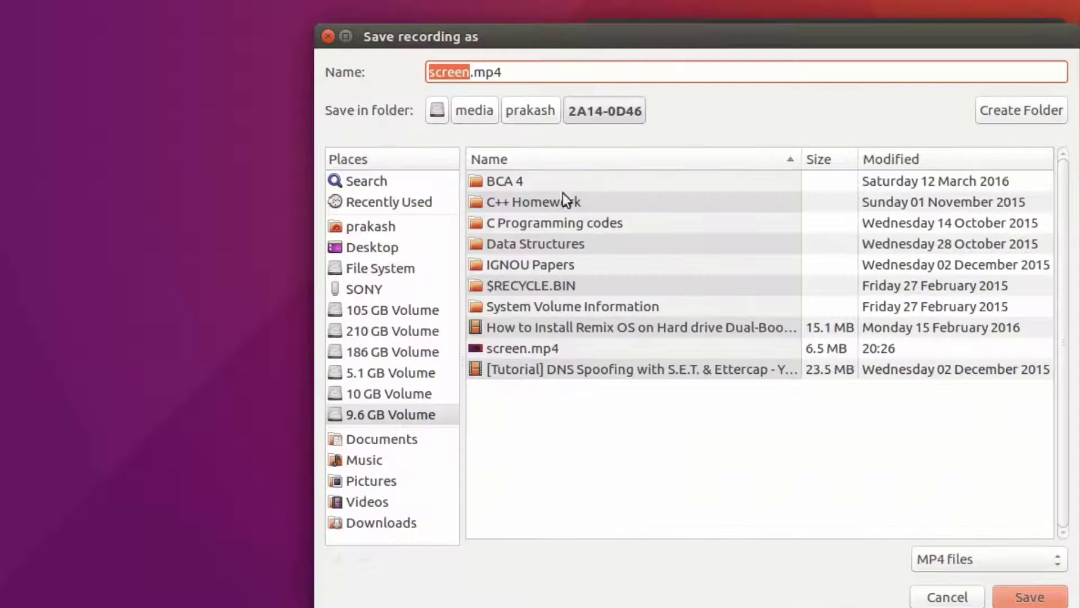
left_click(402, 245)
type("te")
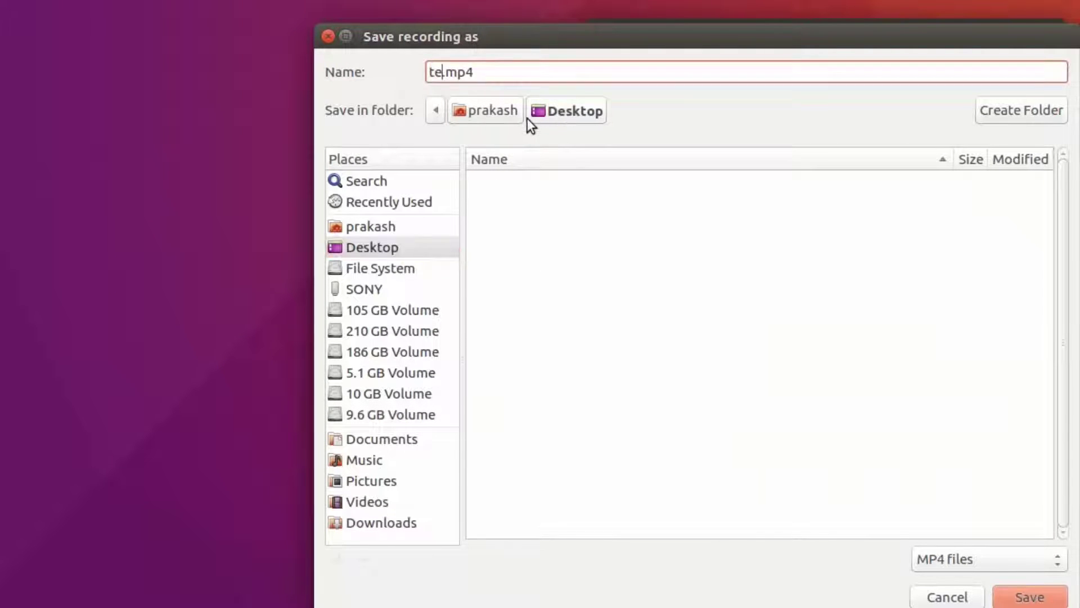
type("st")
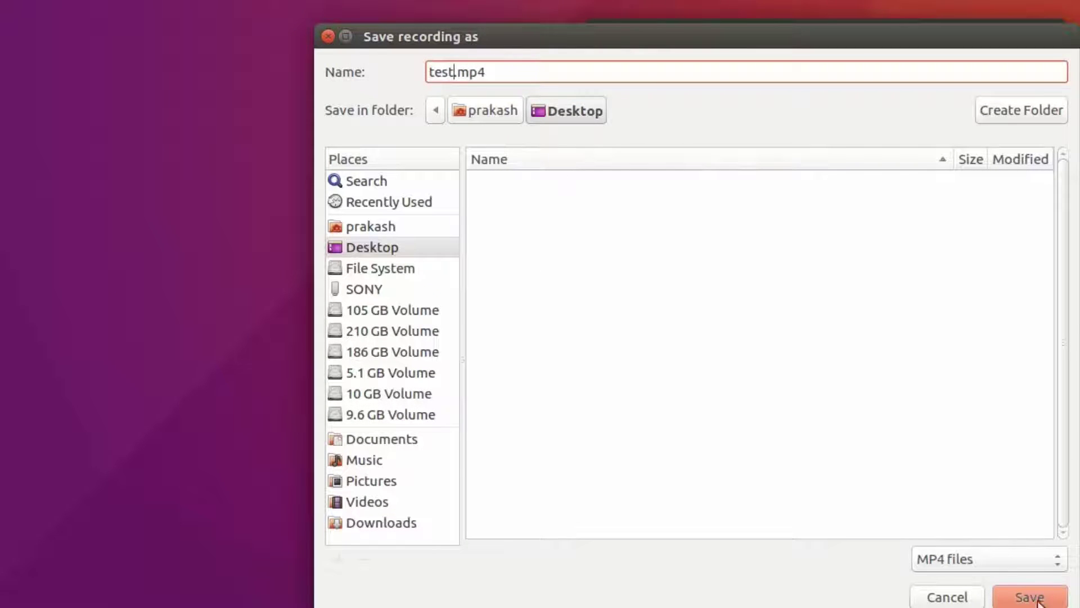
left_click(1022, 595)
left_click(995, 583)
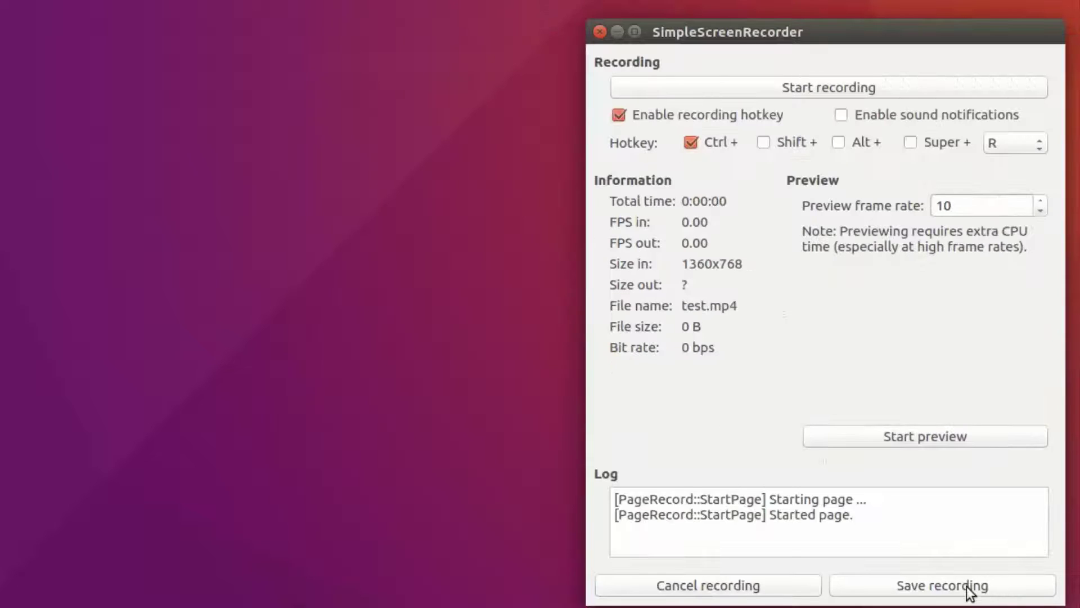
- Start recording, minimize the recorder, and briefly open and close the Home folder
left_click(880, 90)
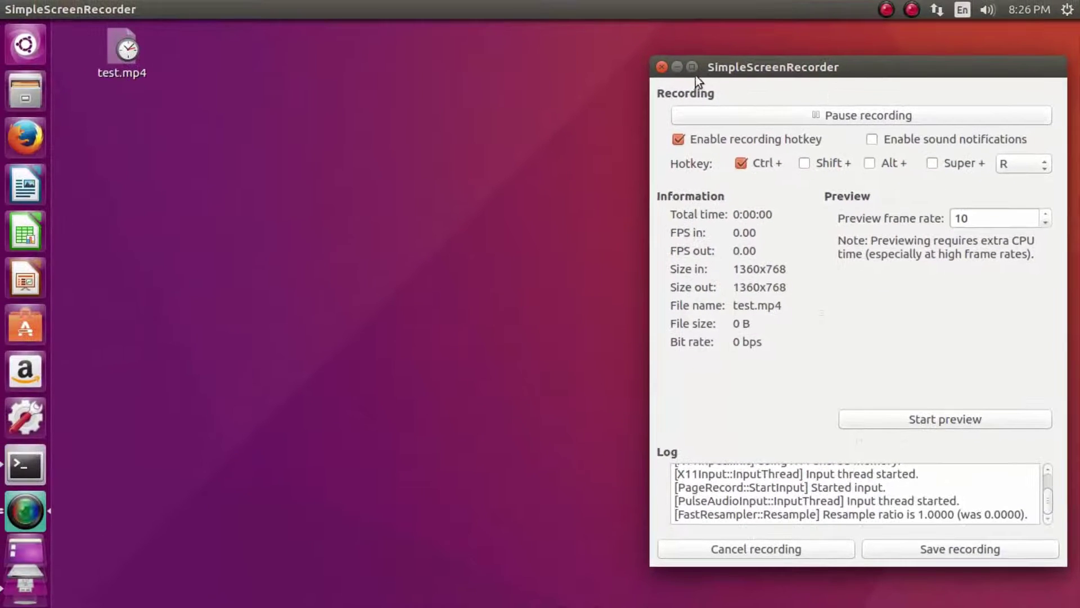
left_click(676, 67)
left_click(137, 75)
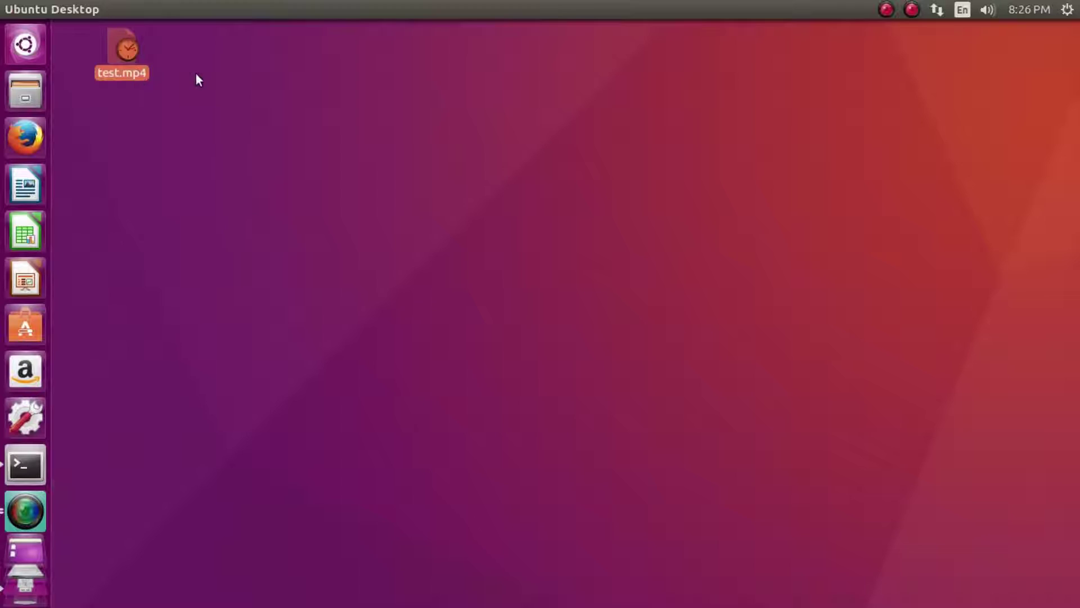
left_click(660, 160)
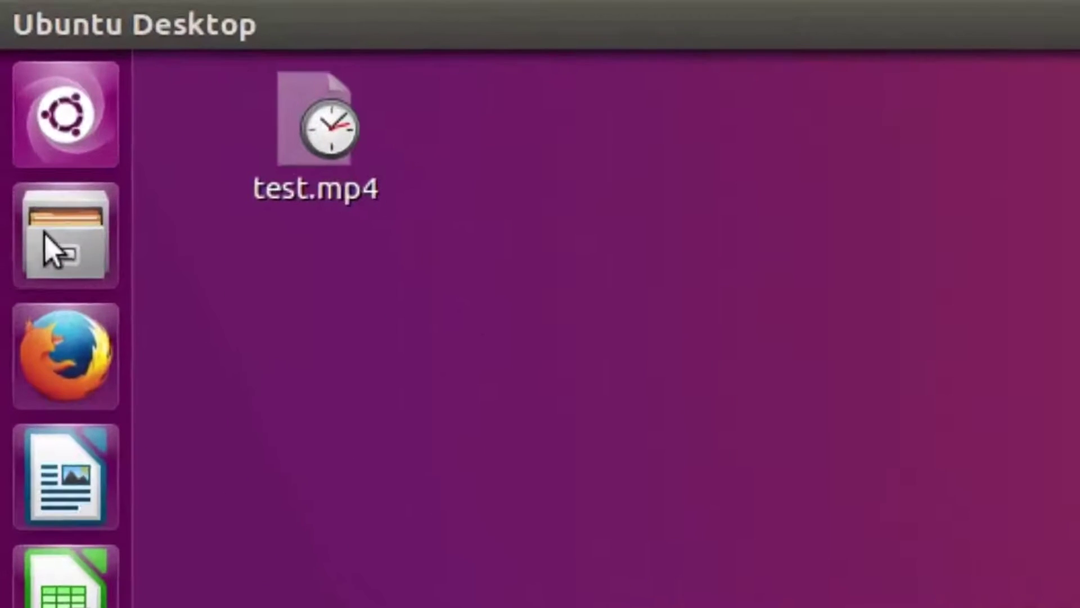
left_click(45, 236)
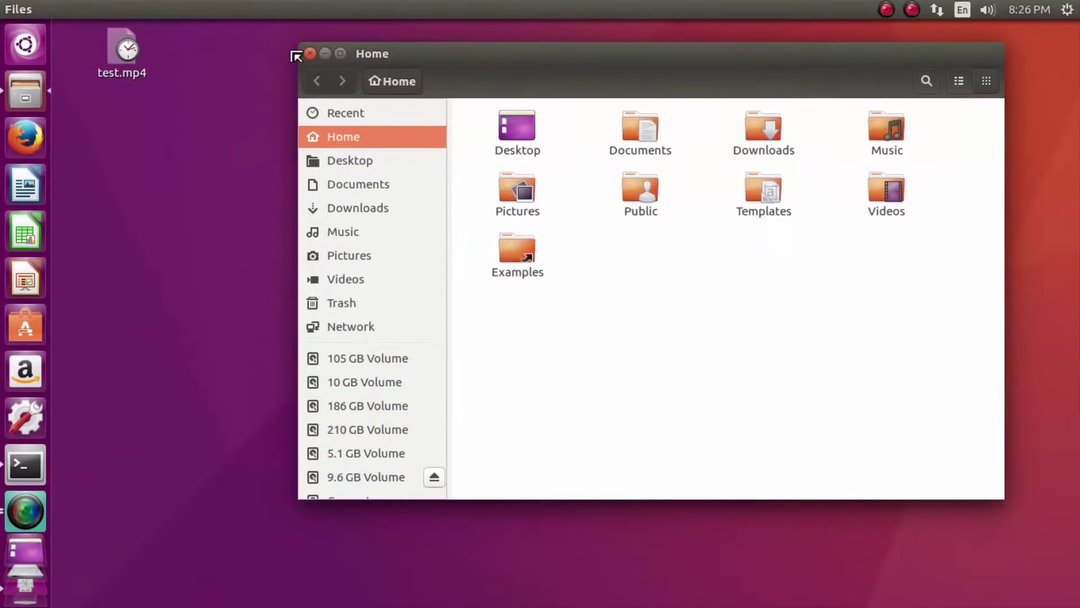
left_click(310, 54)
- Open a terminal, type the note 'revcoording is going on ..............', and minimize it
right_click(291, 102)
left_click(309, 157)
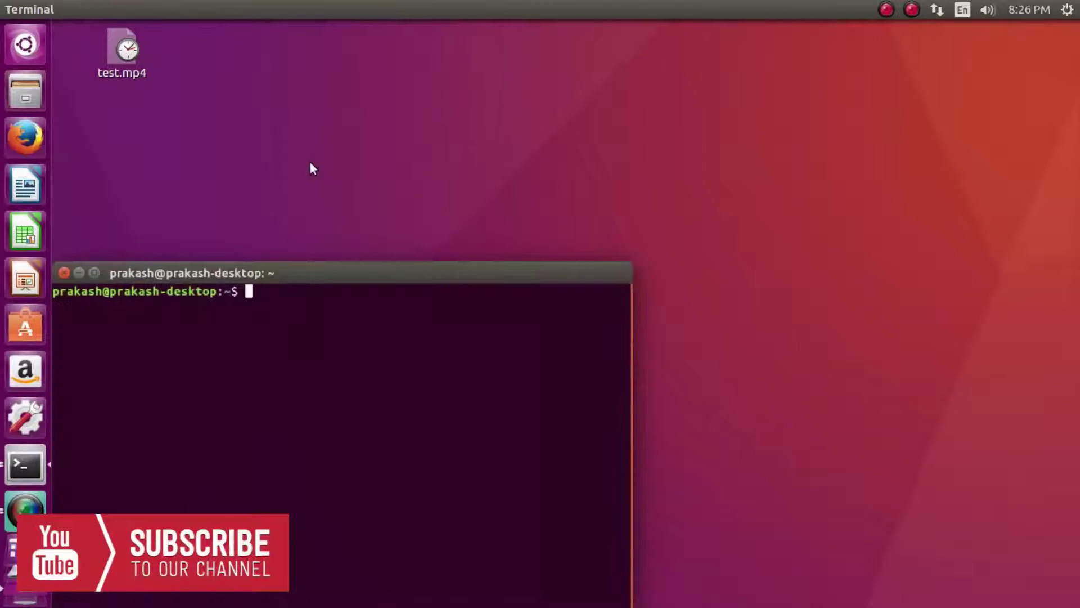
left_click_drag(302, 278, 545, 88)
type("revco")
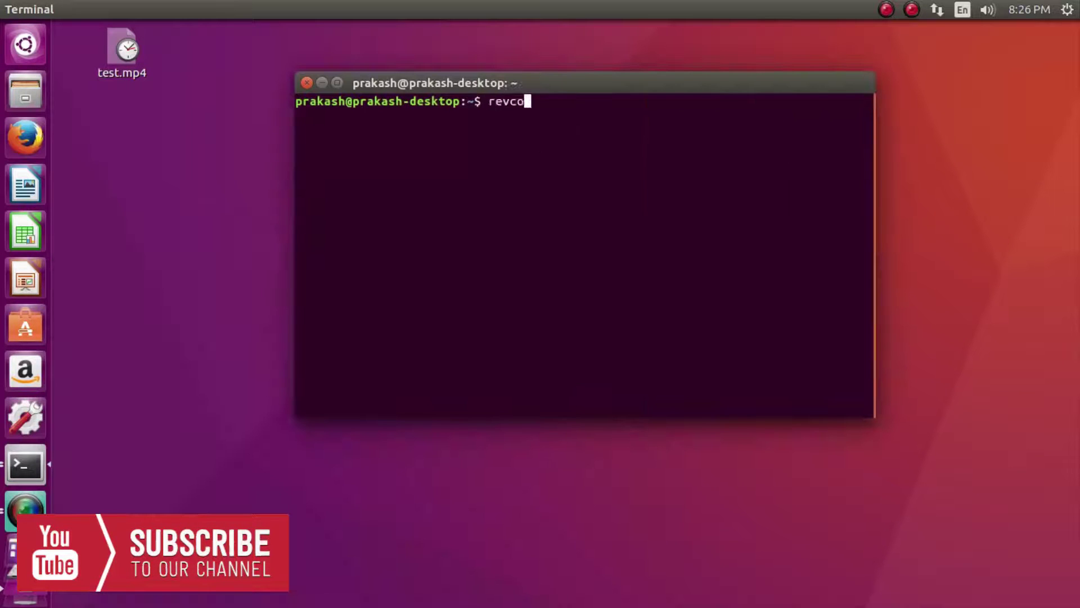
type("ording is going on ..")
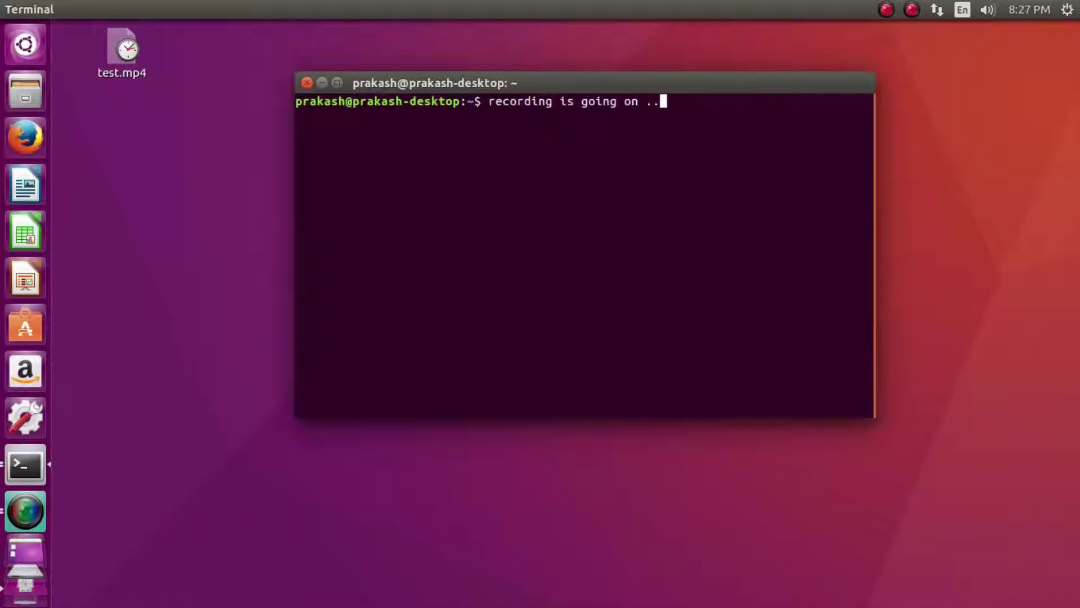
type("............")
left_click(321, 83)
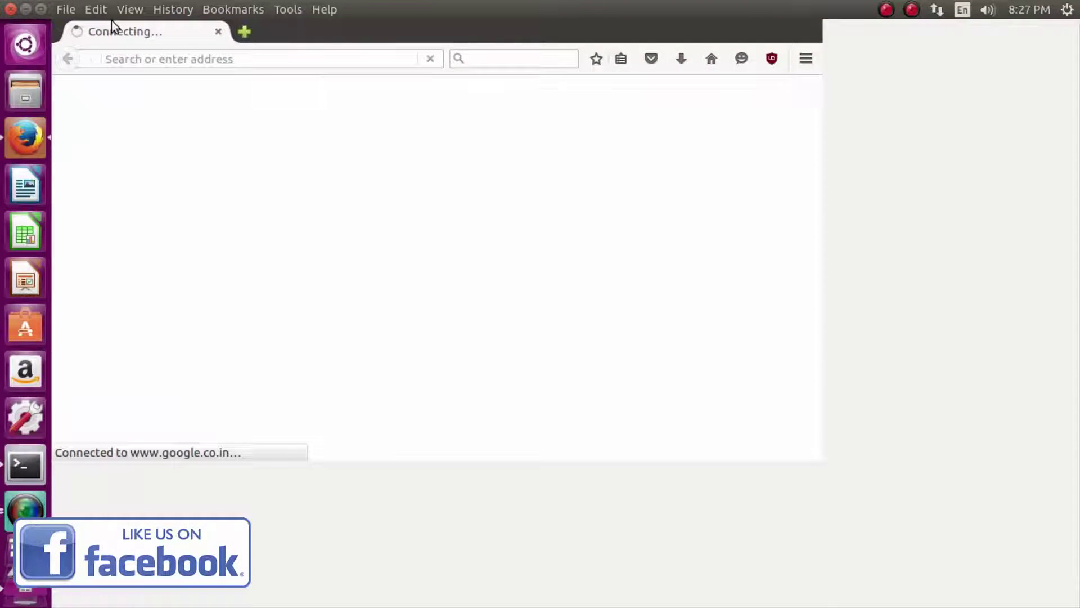
- Search Google for 'my ip' in Firefox, then hide Firefox
double_click(111, 20)
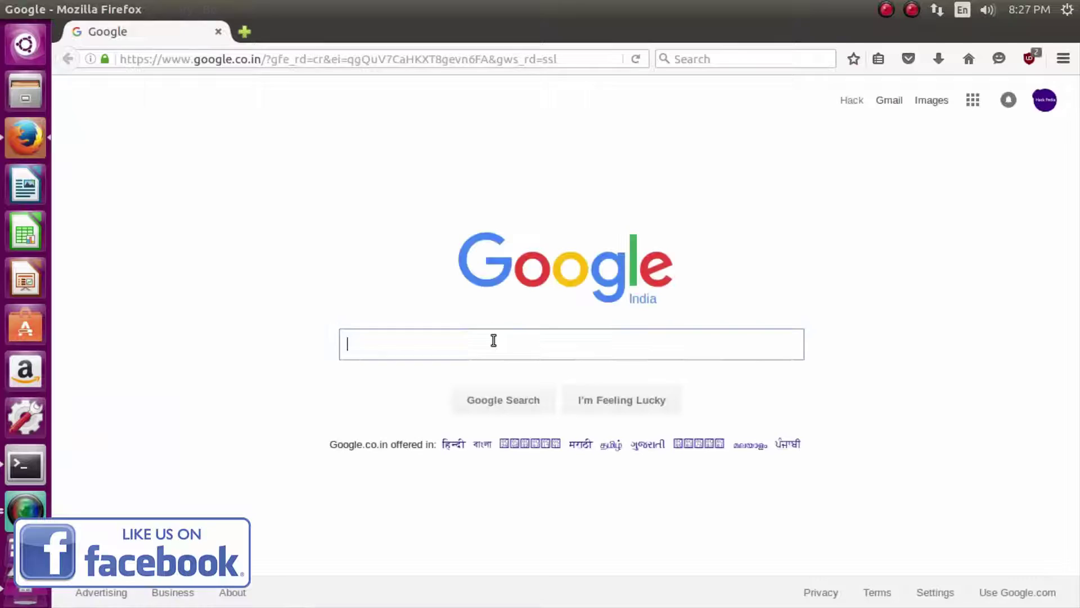
type("my ip")
key("Return")
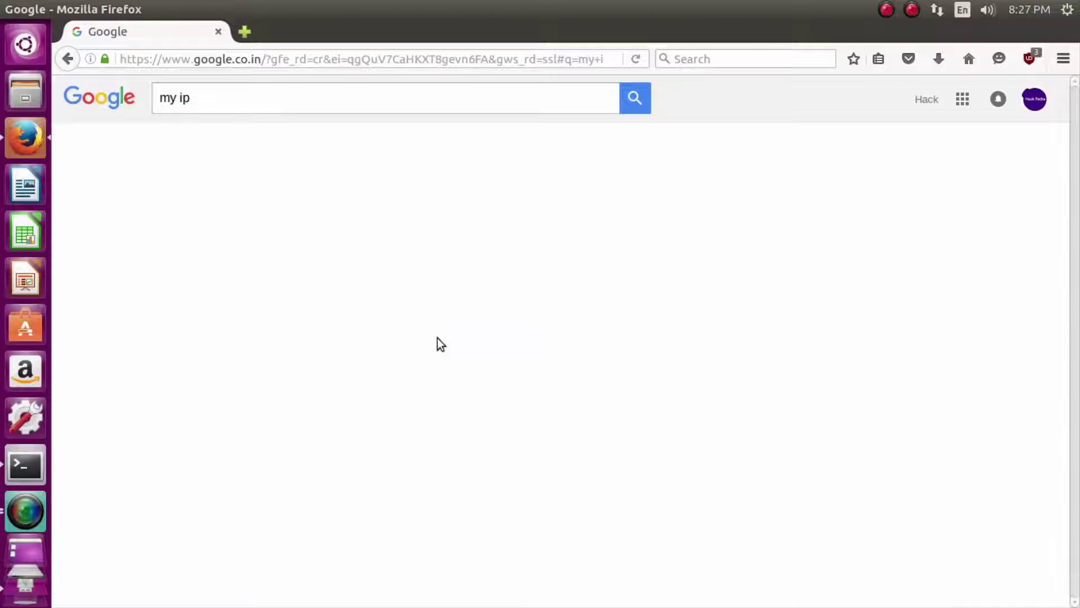
left_click(29, 9)
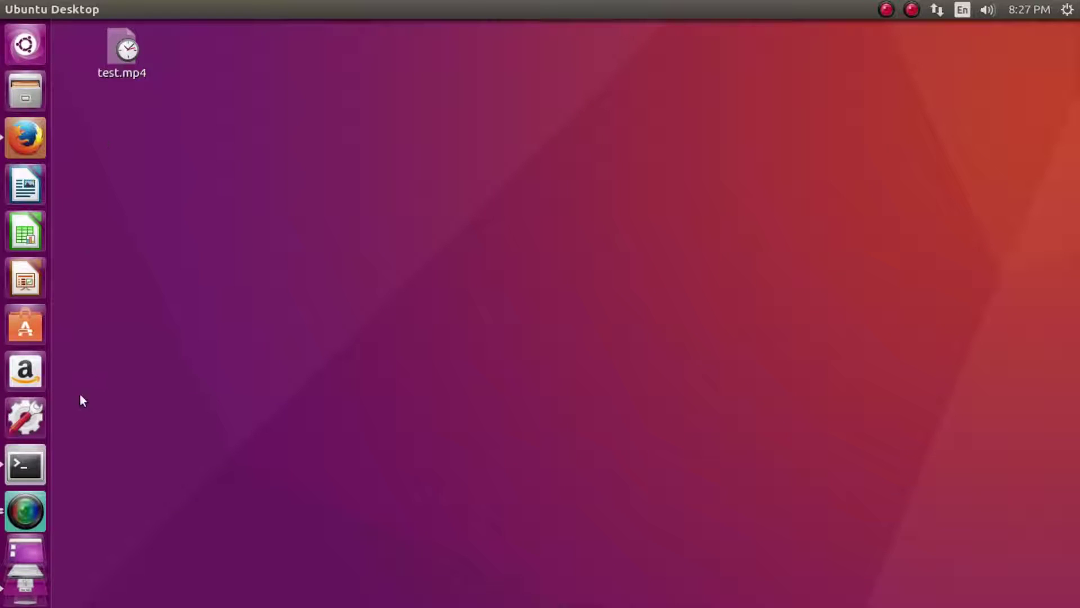
- Pause the recording, then open and close the file manager and System Settings
left_click(25, 510)
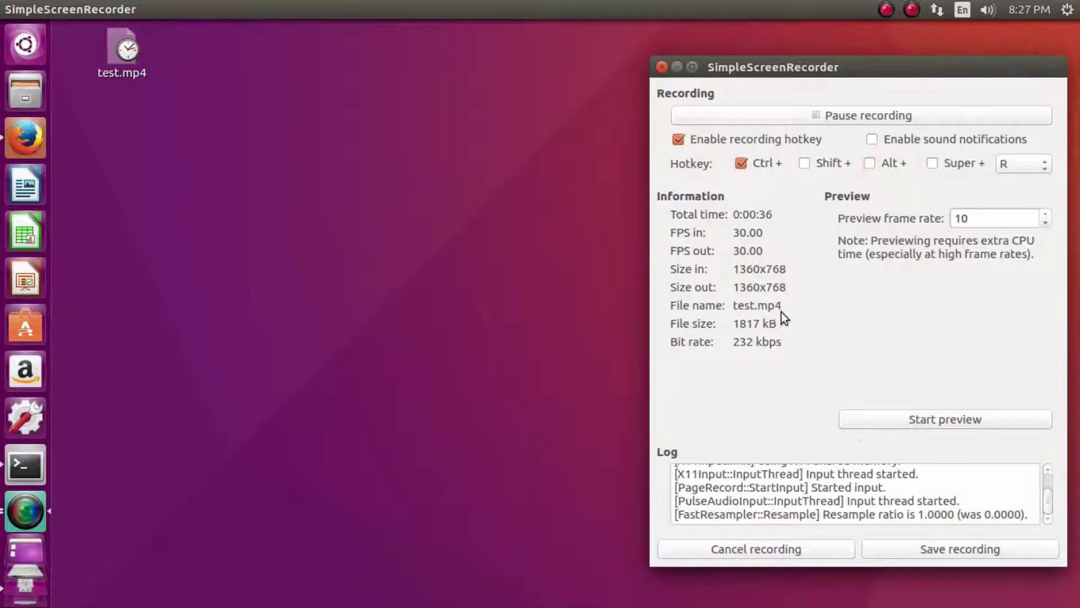
left_click(851, 117)
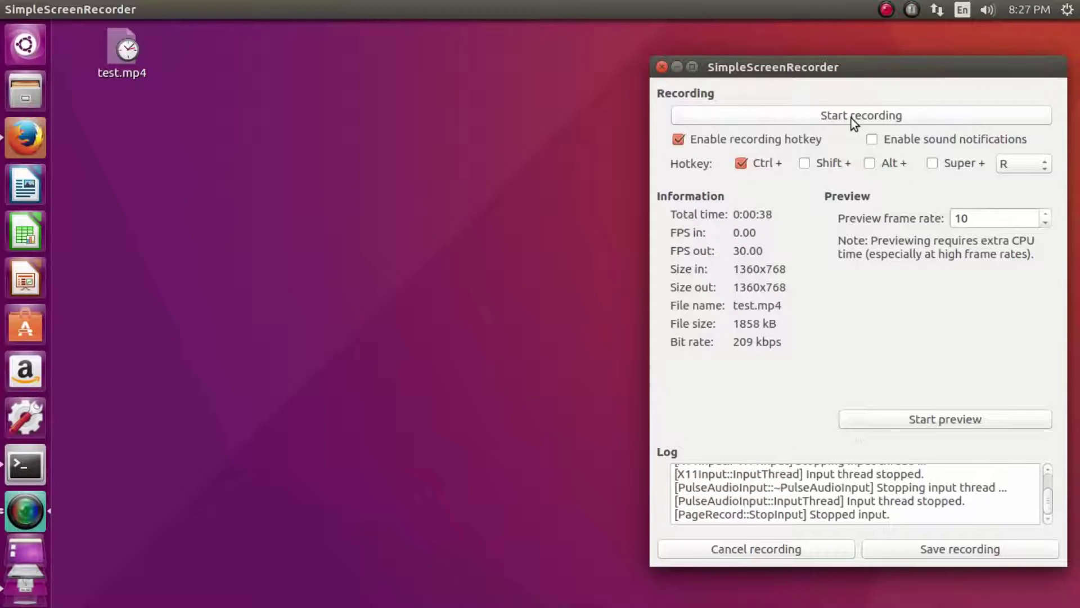
scroll(26, 281, "down", 1)
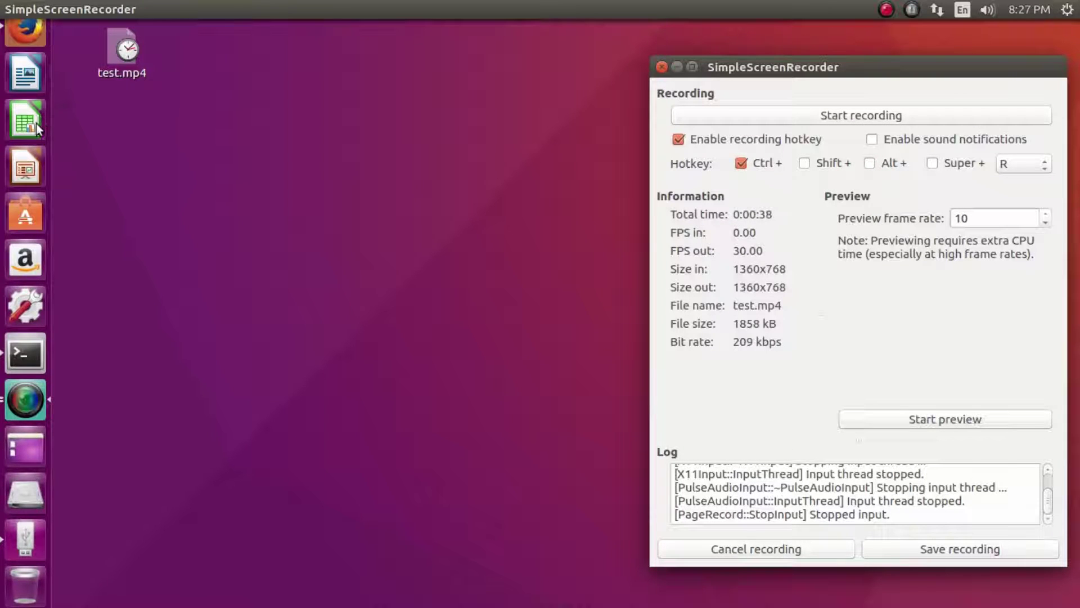
left_click(25, 90)
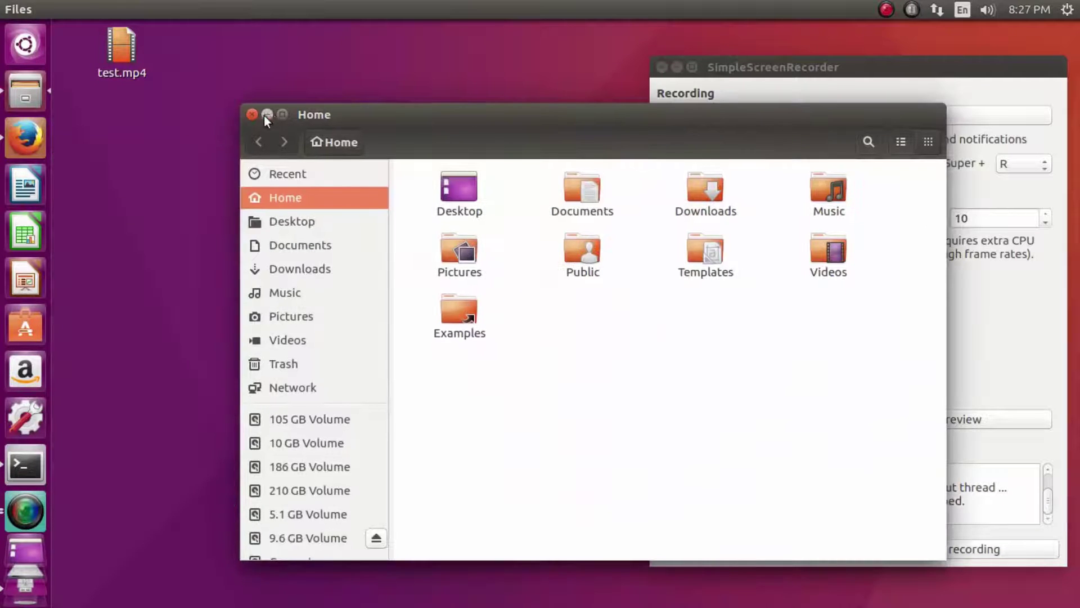
left_click(267, 114)
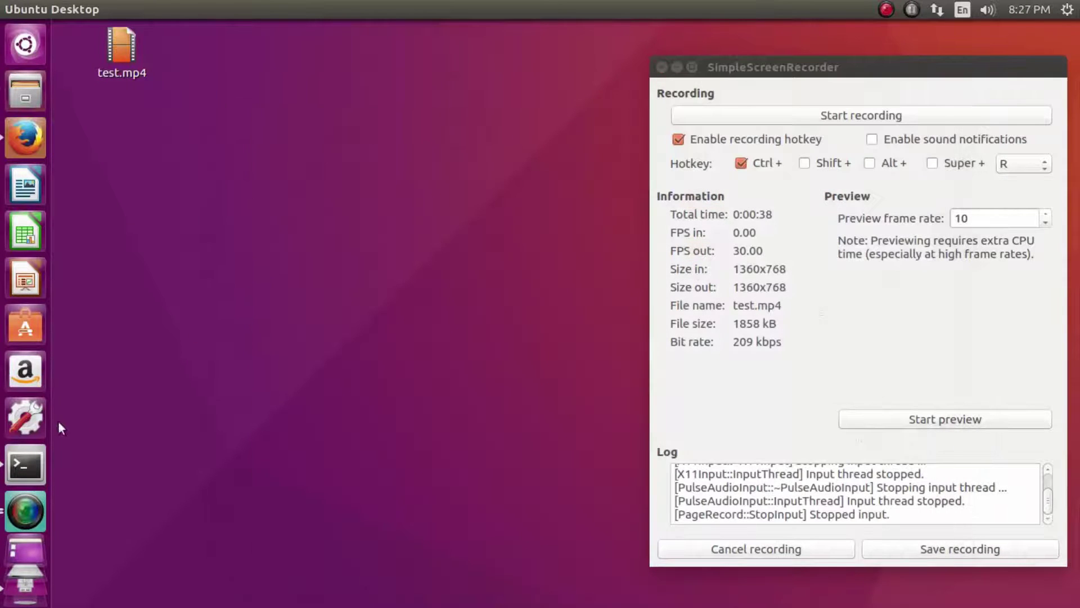
left_click(25, 417)
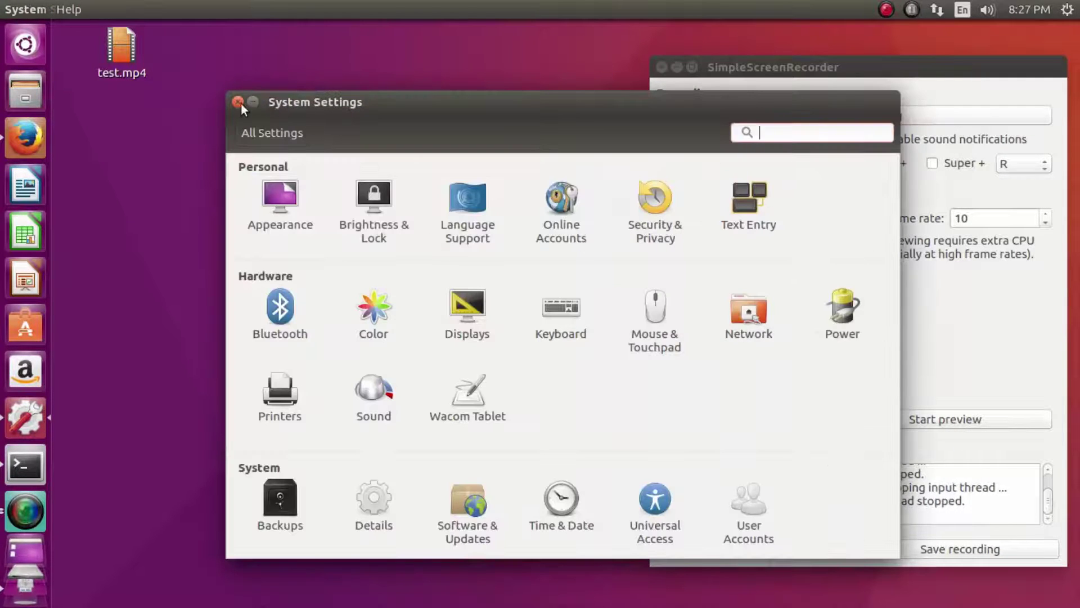
left_click(237, 103)
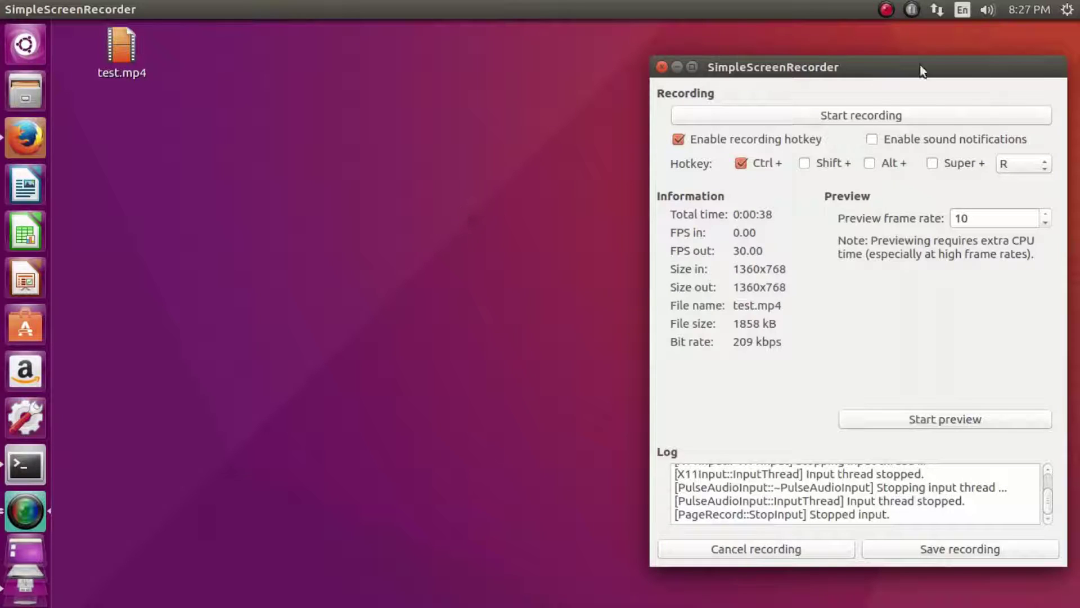
- Resume recording, then open, move and close the Home file manager
left_click(882, 121)
right_click(416, 138)
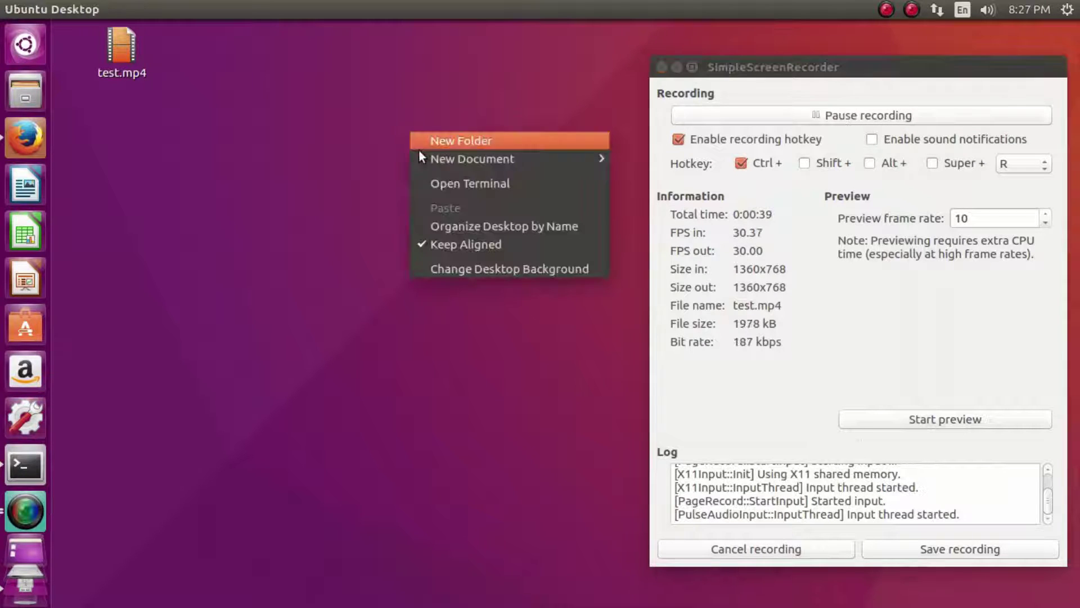
key("Escape")
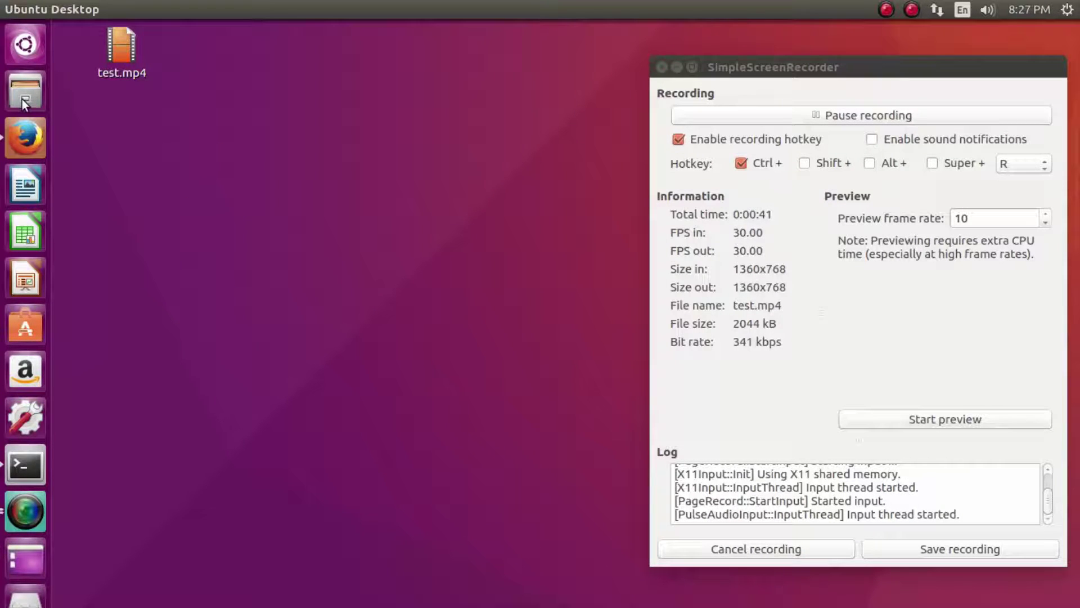
left_click(24, 91)
left_click_drag(167, 162, 487, 109)
left_click(382, 103)
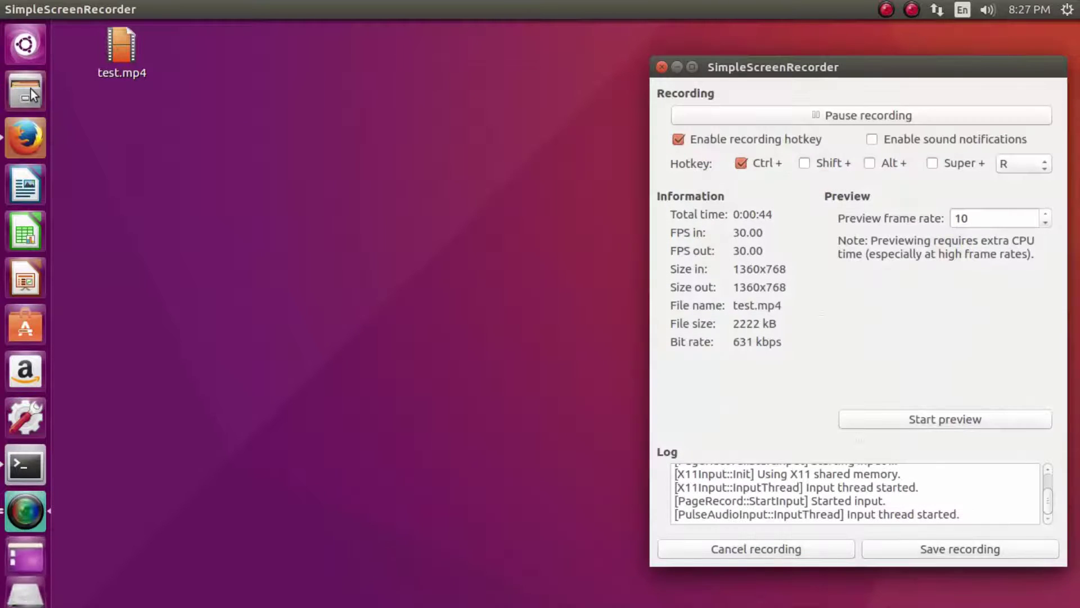
- Open and close LibreOffice Calc, then stop and save the recording as test.mp4
left_click(39, 224)
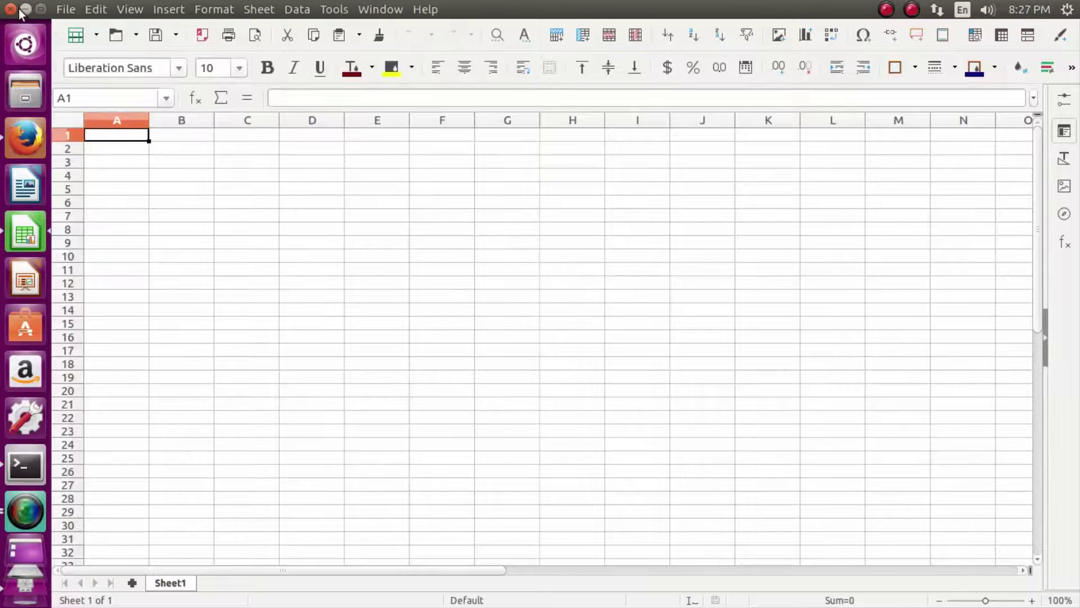
left_click(11, 9)
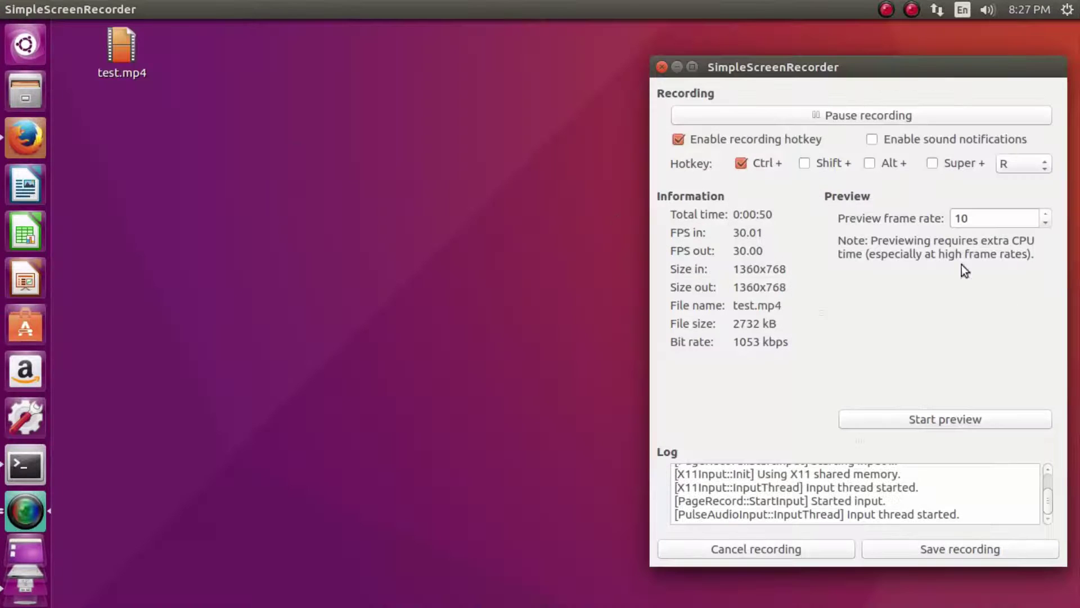
left_click(927, 120)
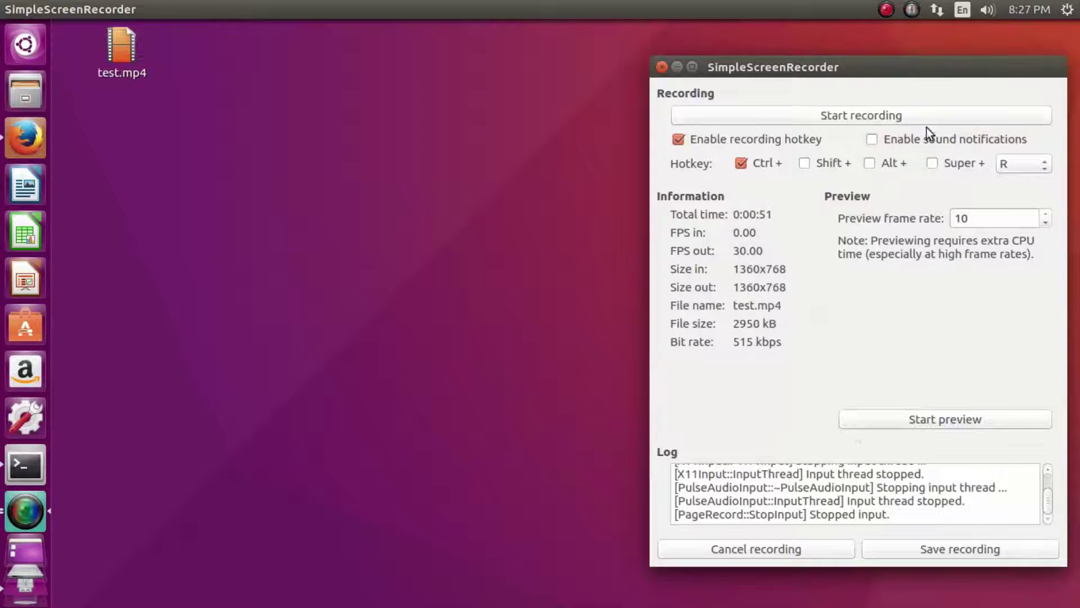
left_click(957, 551)
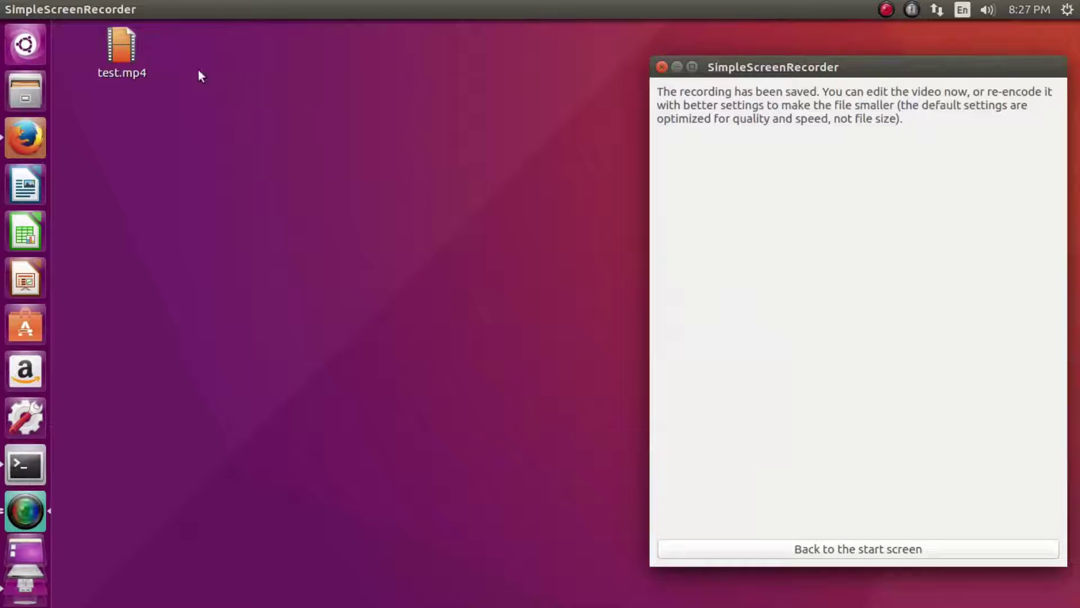
- Close the recorder and drag test.mp4's seek bar ahead to about 0:22
left_click(662, 68)
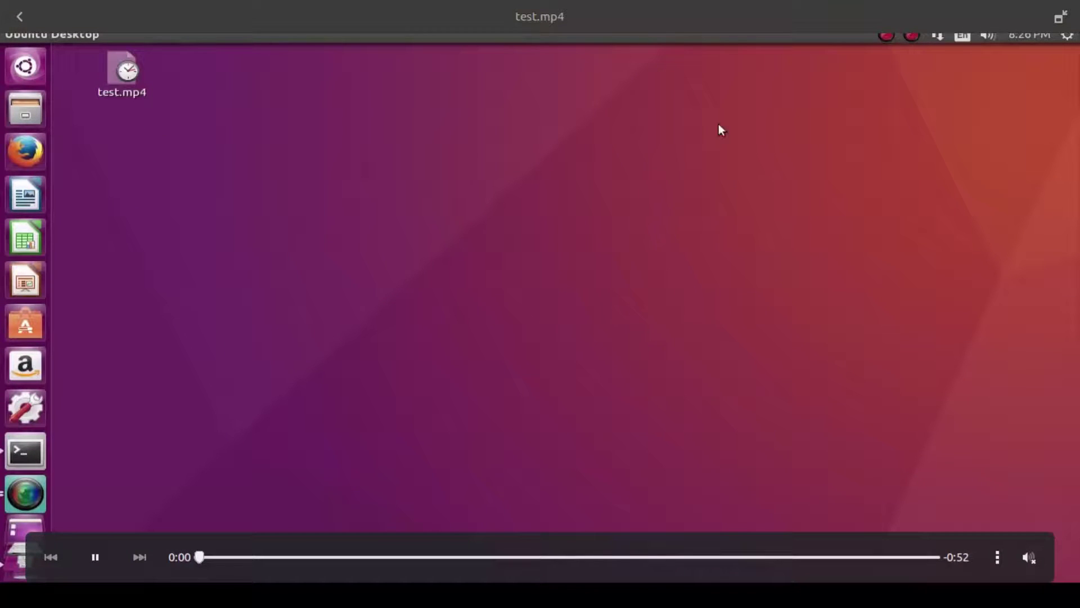
left_click_drag(222, 560, 387, 560)
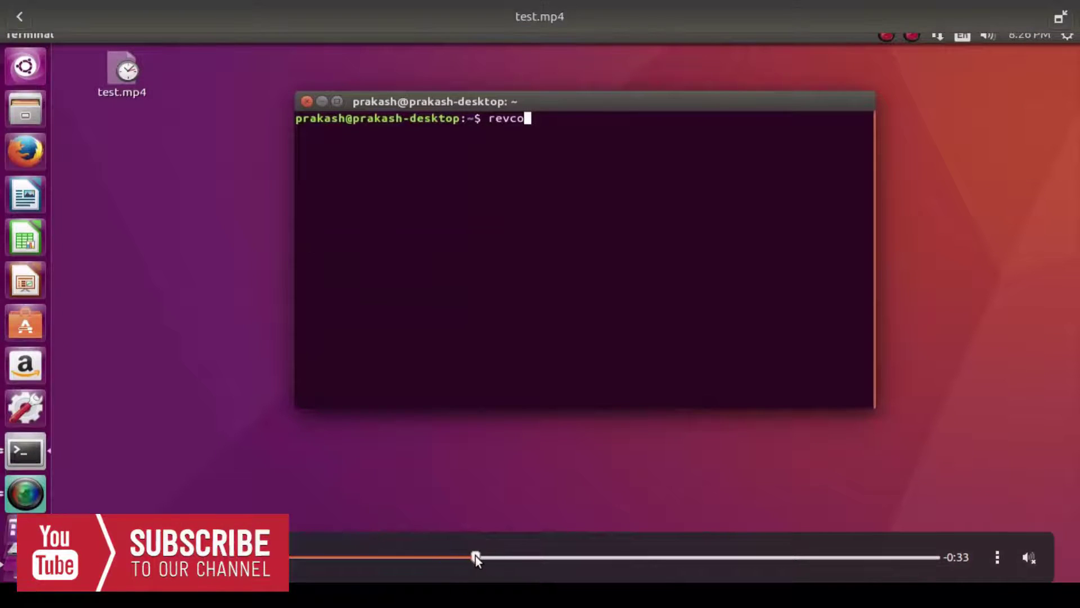
left_click_drag(475, 557, 514, 557)
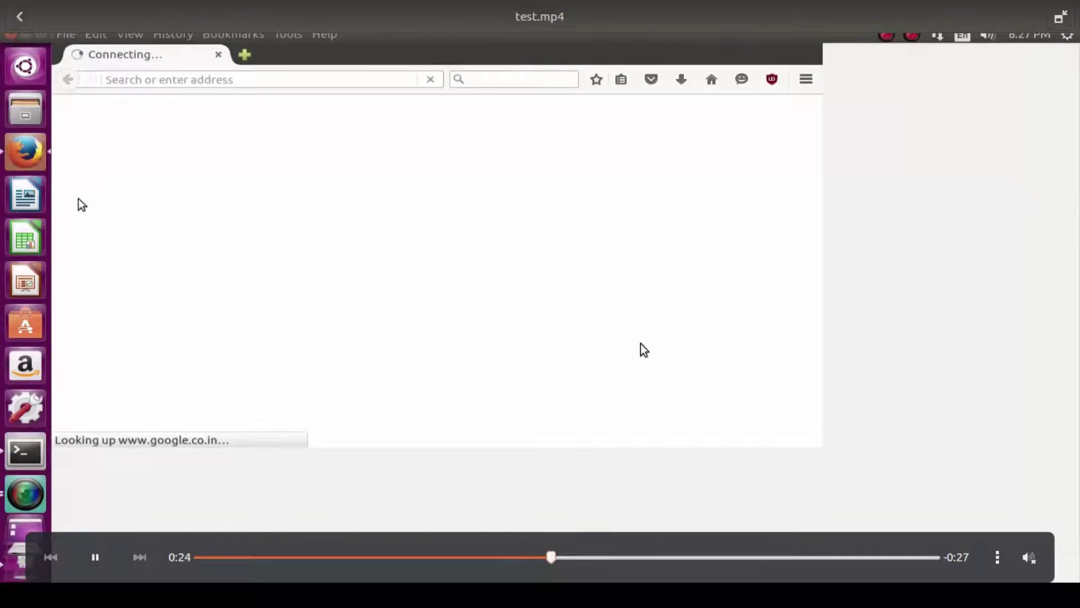
- Jump playback to 0:27, 0:19, 0:26, 0:33, 0:36 and 0:42
left_click(597, 557)
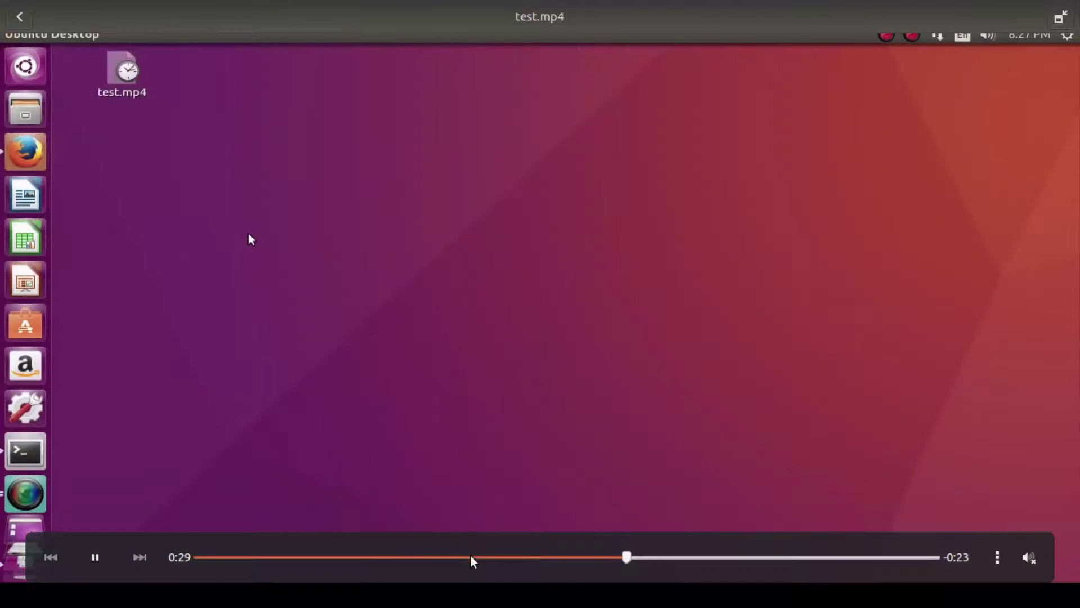
left_click(472, 557)
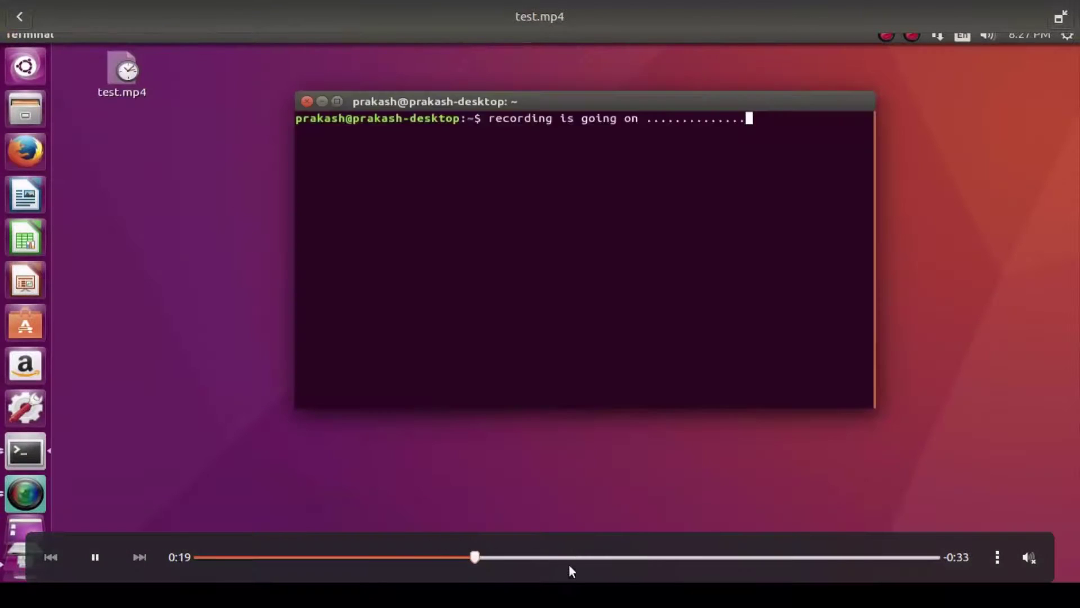
left_click(571, 556)
left_click(672, 557)
left_click(715, 557)
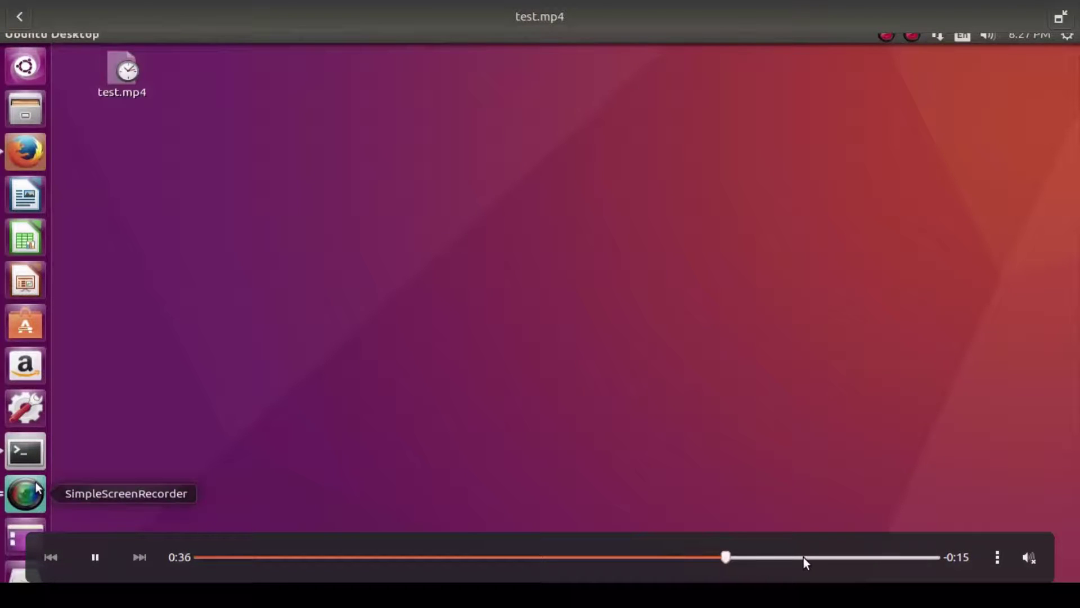
left_click(805, 557)
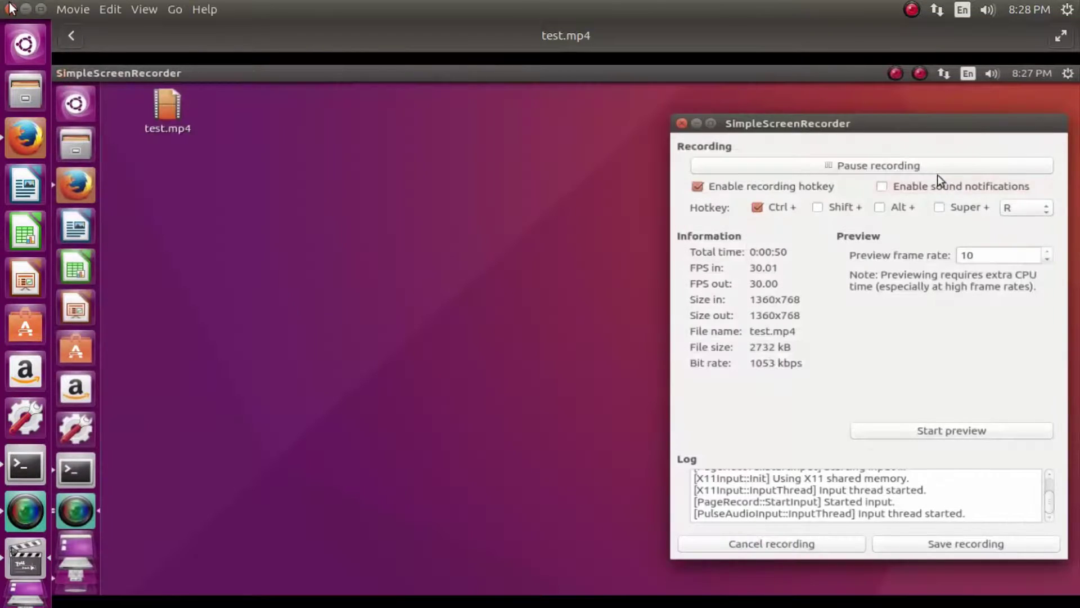
- Close Videos, dismiss the missing-plugin error, and open then dismiss the desktop menu
left_click(10, 8)
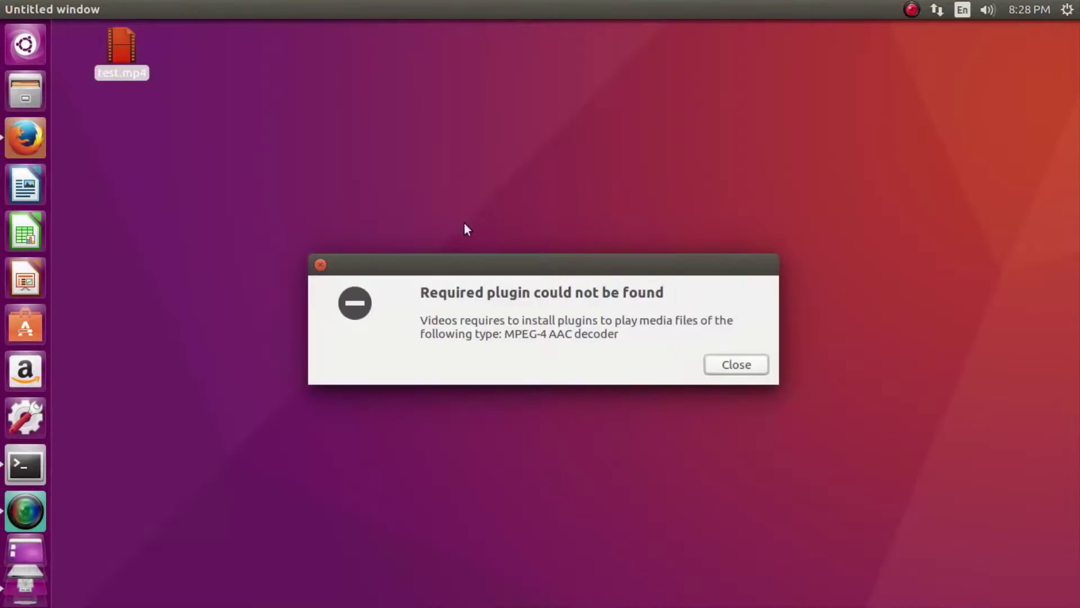
left_click(730, 365)
right_click(430, 155)
left_click(377, 222)
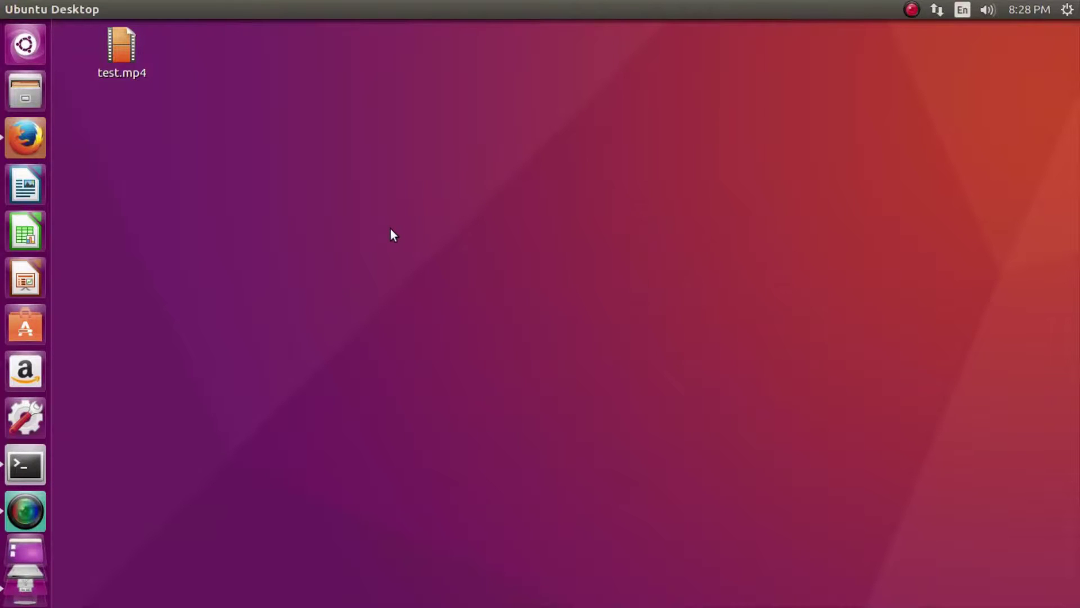